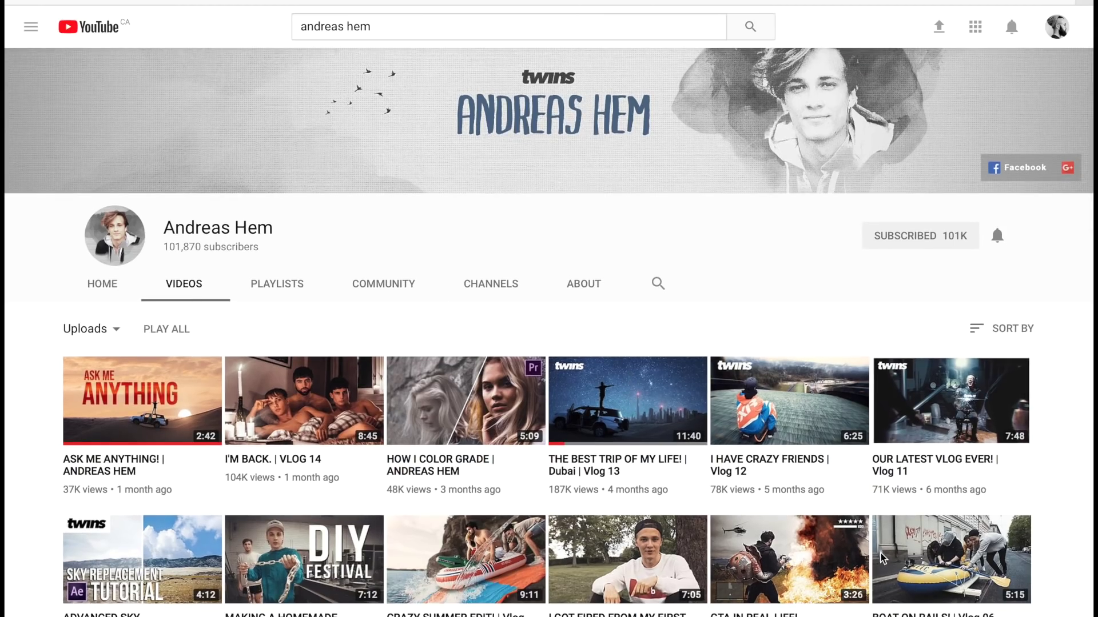
Scroll through the channel's uploads and open the Dubai trip vlog.
{"action": "scroll", "coordinate": [788, 331], "scroll_direction": "down", "scroll_amount": 1}
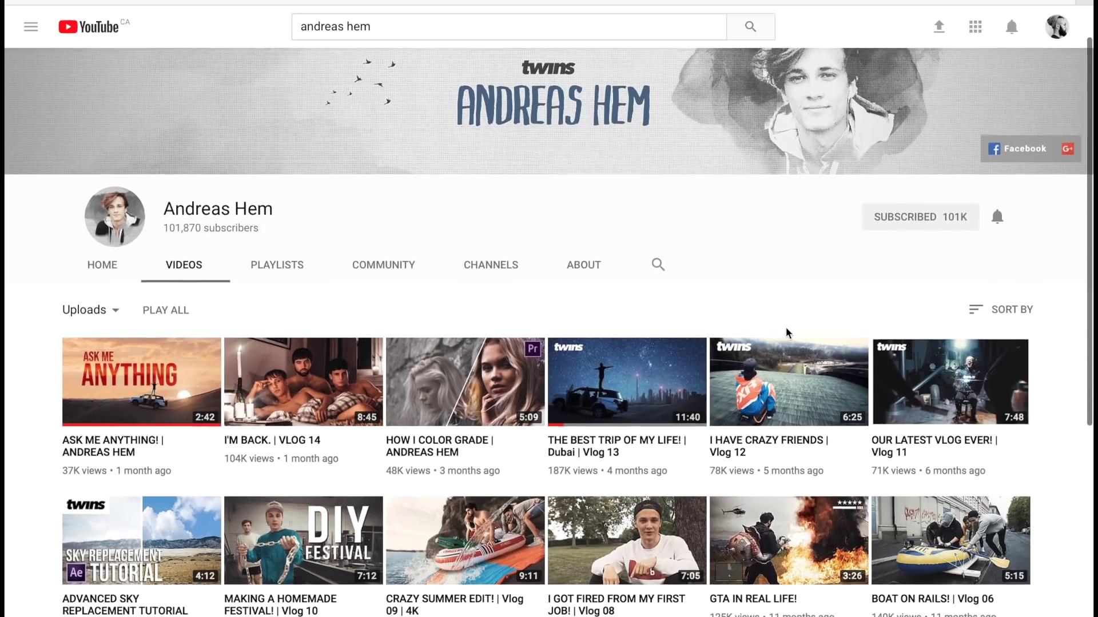
{"action": "scroll", "coordinate": [788, 330], "scroll_direction": "up", "scroll_amount": 2}
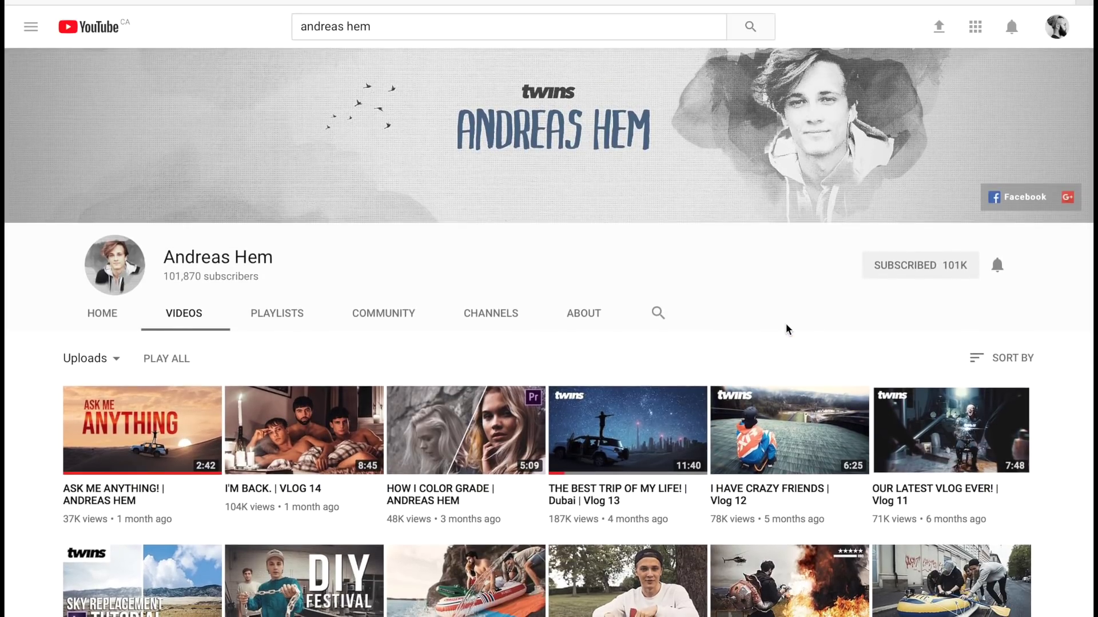
{"action": "scroll", "coordinate": [787, 328], "scroll_direction": "down", "scroll_amount": 4}
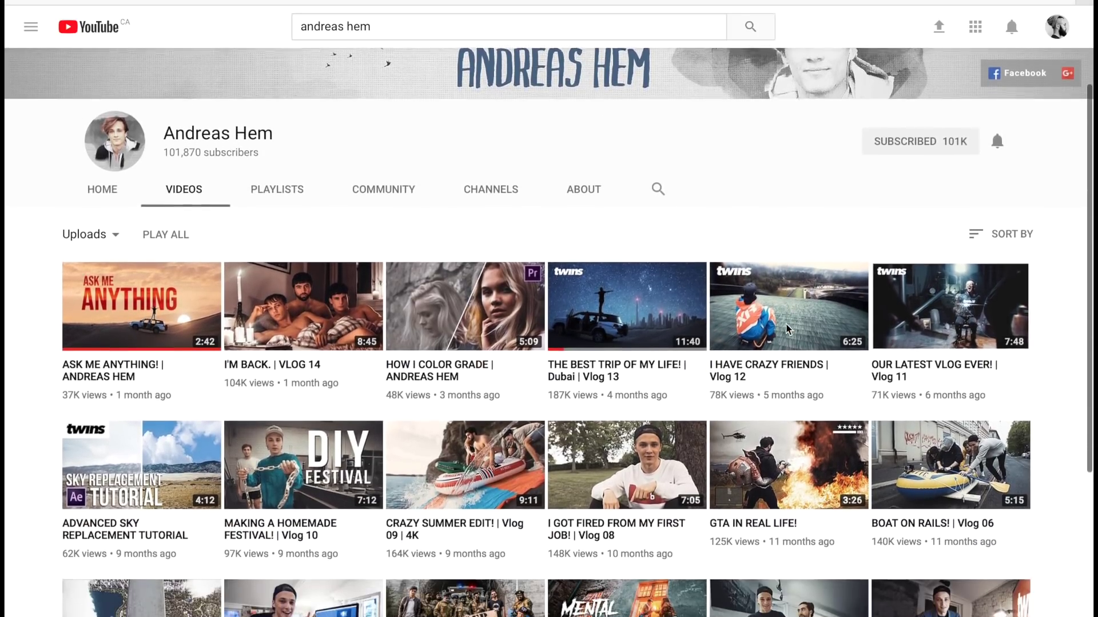
{"action": "left_click", "coordinate": [650, 369]}
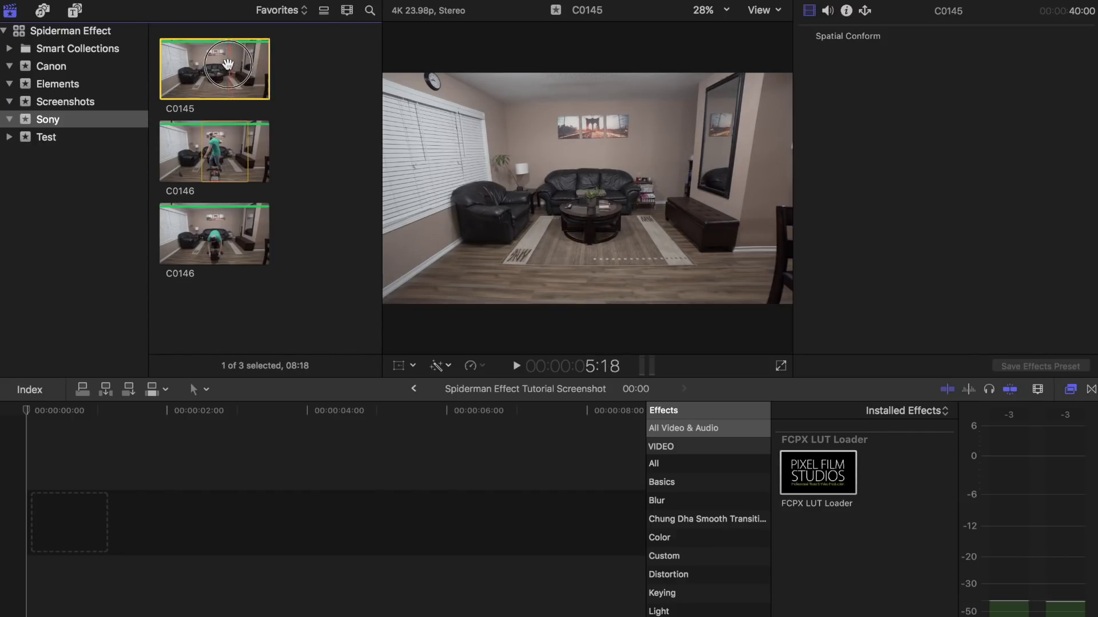
Append C0145 to the empty timeline and connect C0146 above it at the start.
{"action": "left_click", "coordinate": [155, 392]}
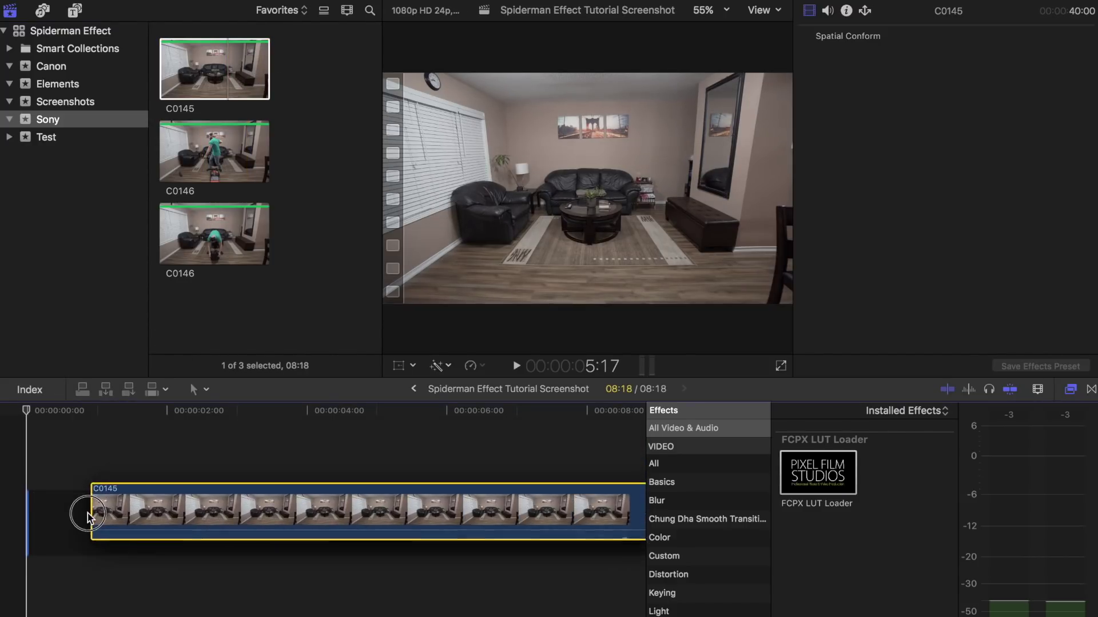
{"action": "left_click", "coordinate": [230, 152]}
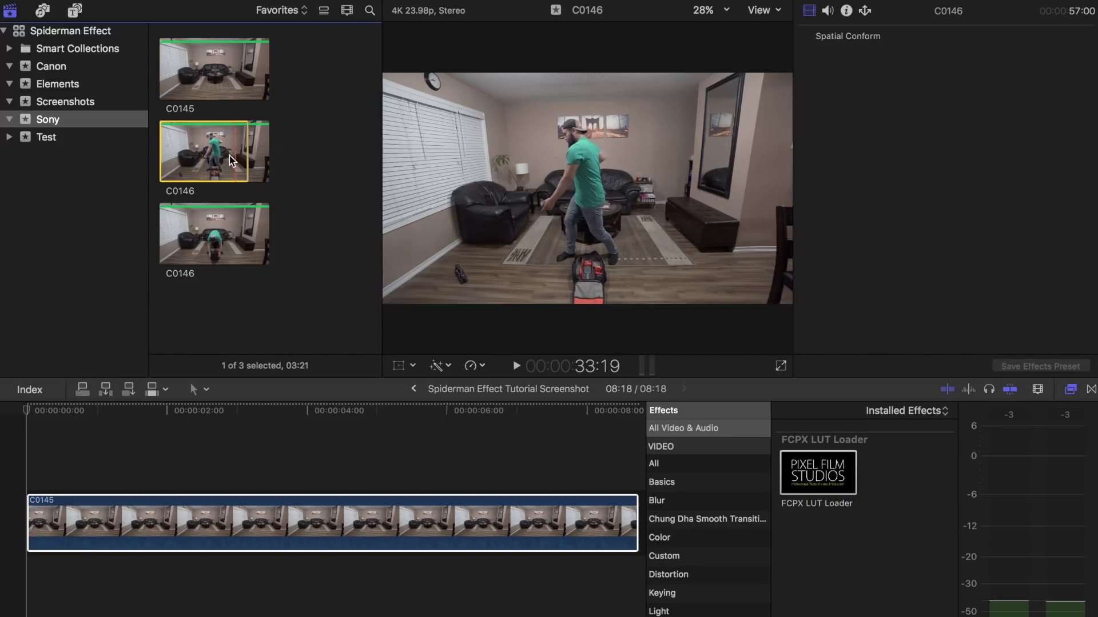
{"action": "left_click_drag", "start_coordinate": [230, 152], "coordinate": [35, 450]}
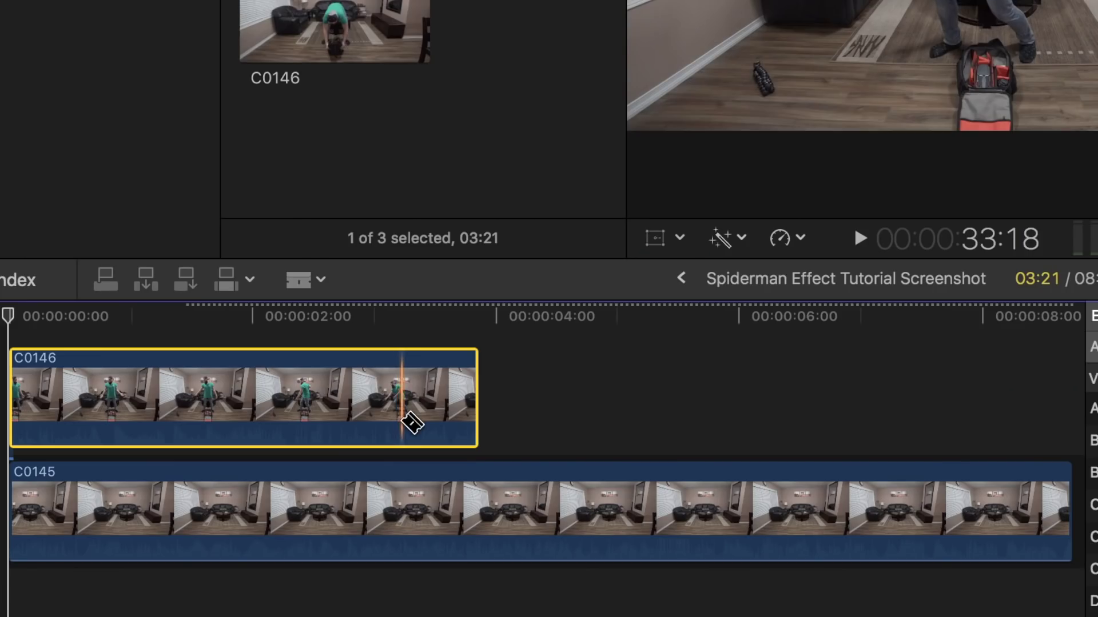
Blade C0146 and draw an inverted mask around the floor object on its second piece.
{"action": "left_click", "coordinate": [402, 422]}
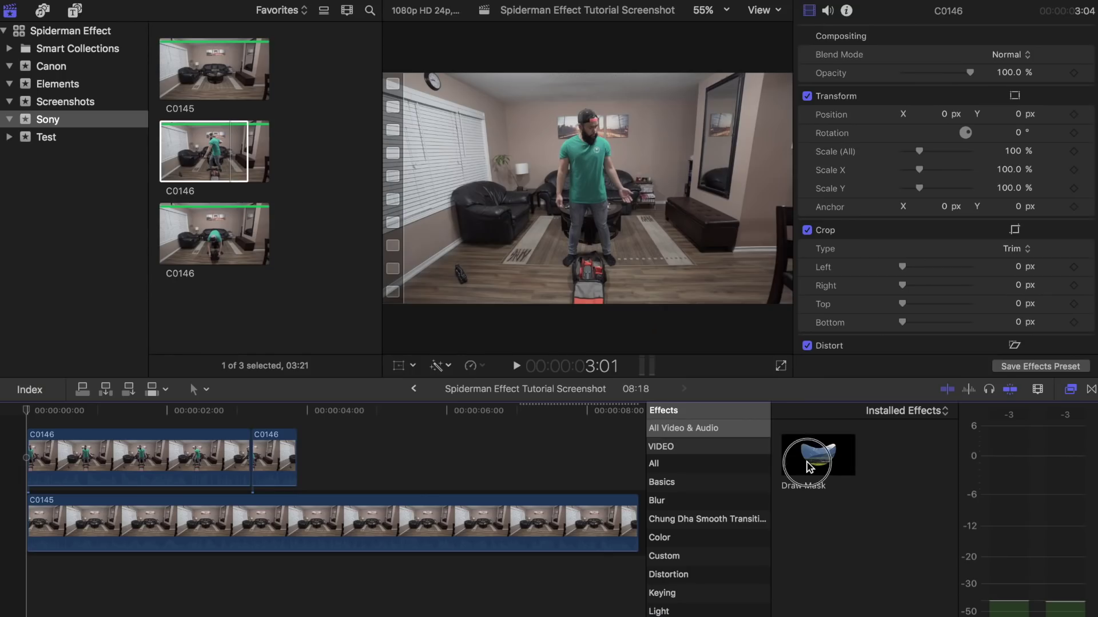
{"action": "mouse_move", "coordinate": [766, 229]}
{"action": "left_mouse_down"}
{"action": "mouse_move", "coordinate": [554, 445]}
{"action": "mouse_move", "coordinate": [313, 466]}
{"action": "left_mouse_up"}
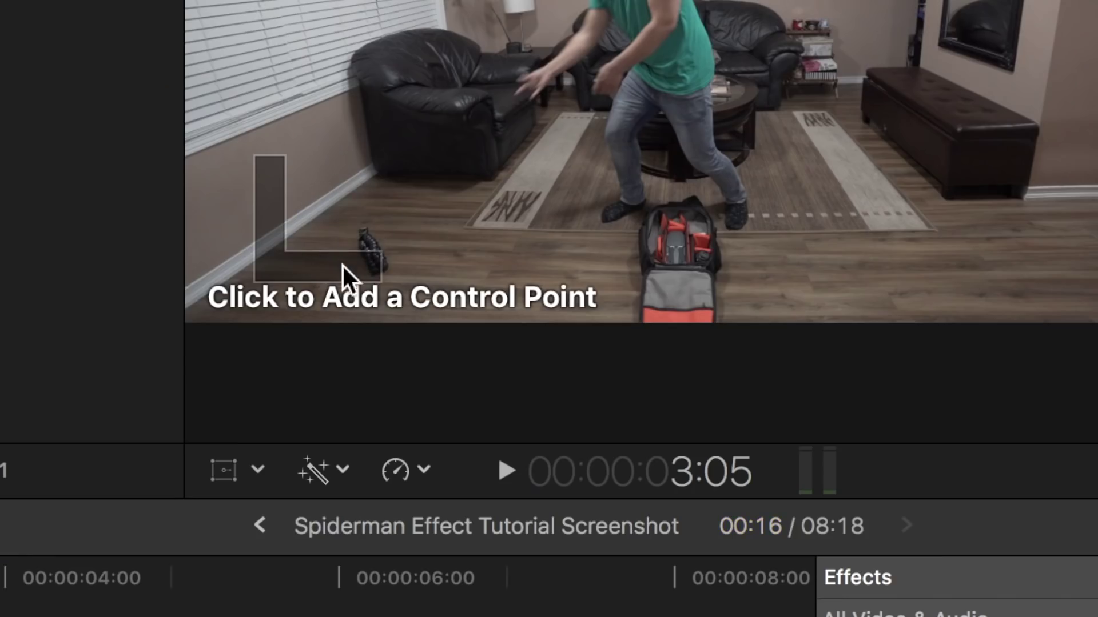
{"action": "left_click", "coordinate": [342, 225]}
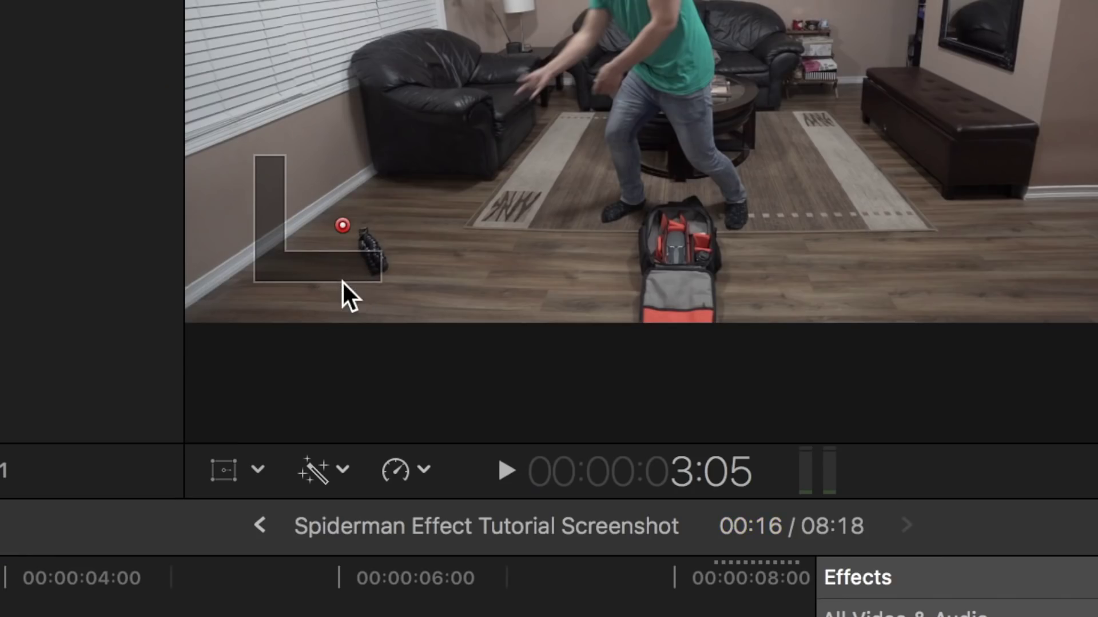
{"action": "left_click", "coordinate": [342, 285]}
{"action": "left_click", "coordinate": [373, 292]}
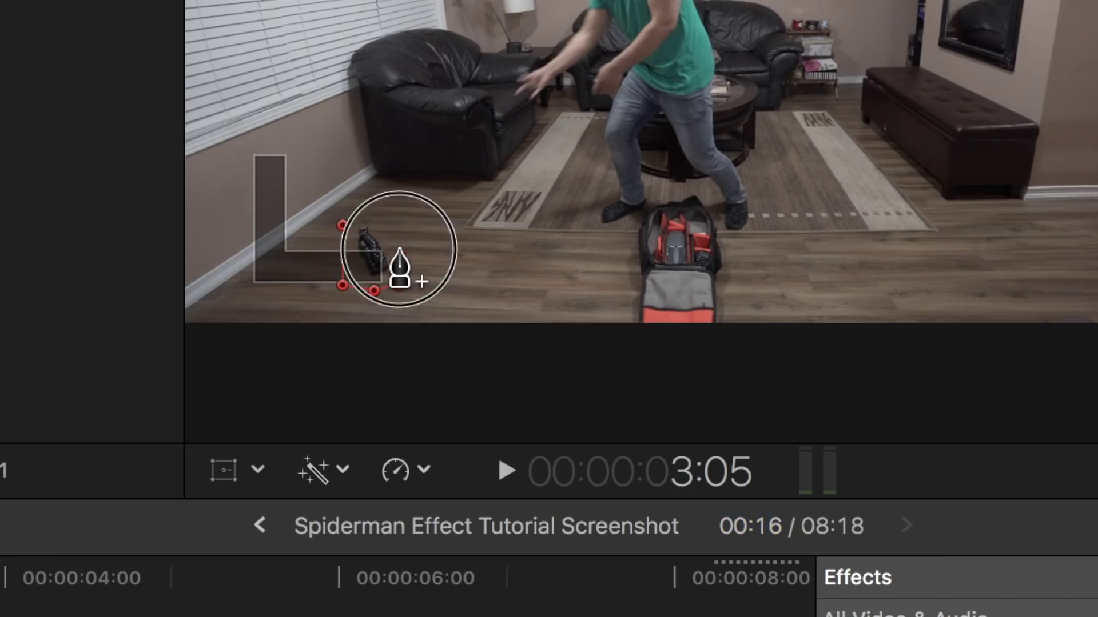
{"action": "left_click", "coordinate": [343, 226]}
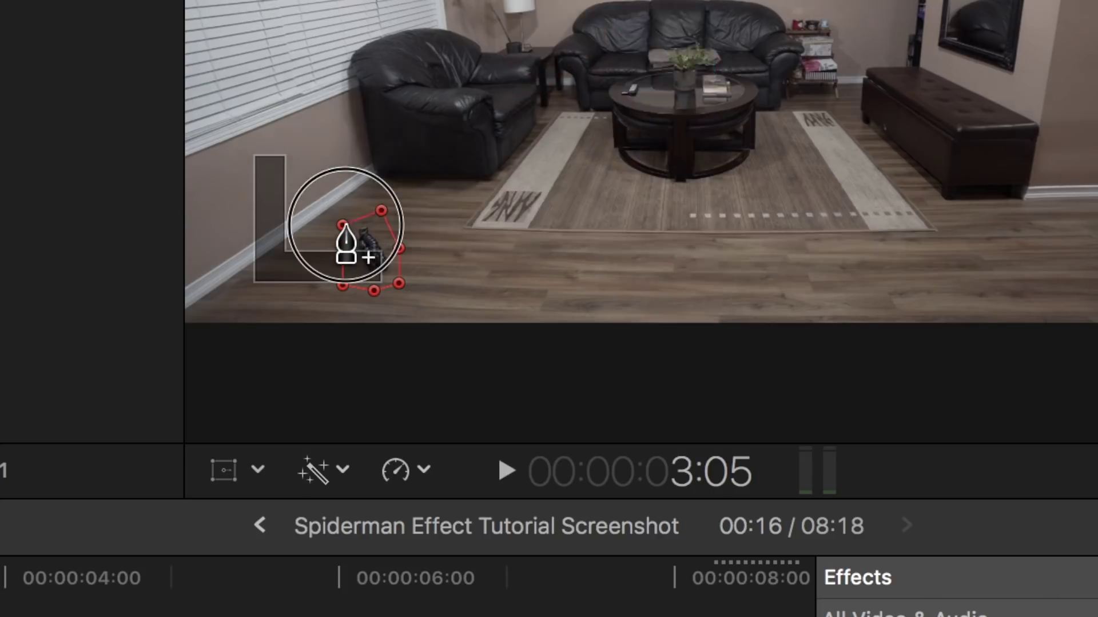
{"action": "left_click", "coordinate": [1016, 112]}
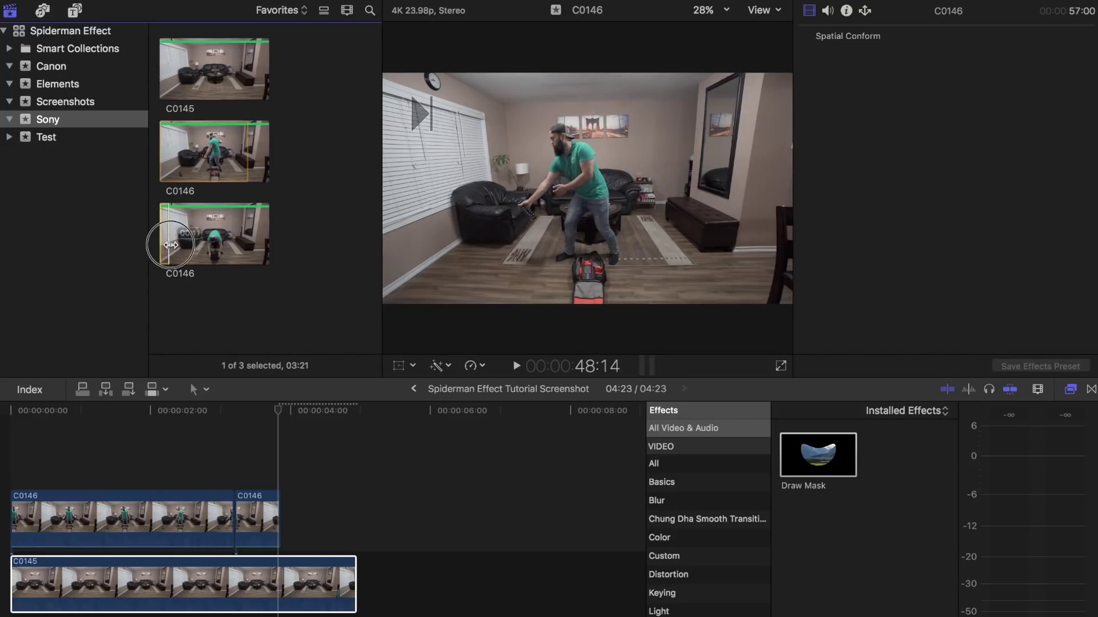
Mark a longer range on the third C0146 clip and place it after the second piece.
{"action": "mouse_move", "coordinate": [170, 245]}
{"action": "left_mouse_down"}
{"action": "mouse_move", "coordinate": [221, 243]}
{"action": "mouse_move", "coordinate": [311, 458]}
{"action": "mouse_move", "coordinate": [298, 517]}
{"action": "mouse_move", "coordinate": [347, 518]}
{"action": "mouse_move", "coordinate": [288, 514]}
{"action": "left_mouse_up"}
{"action": "left_click", "coordinate": [277, 483]}
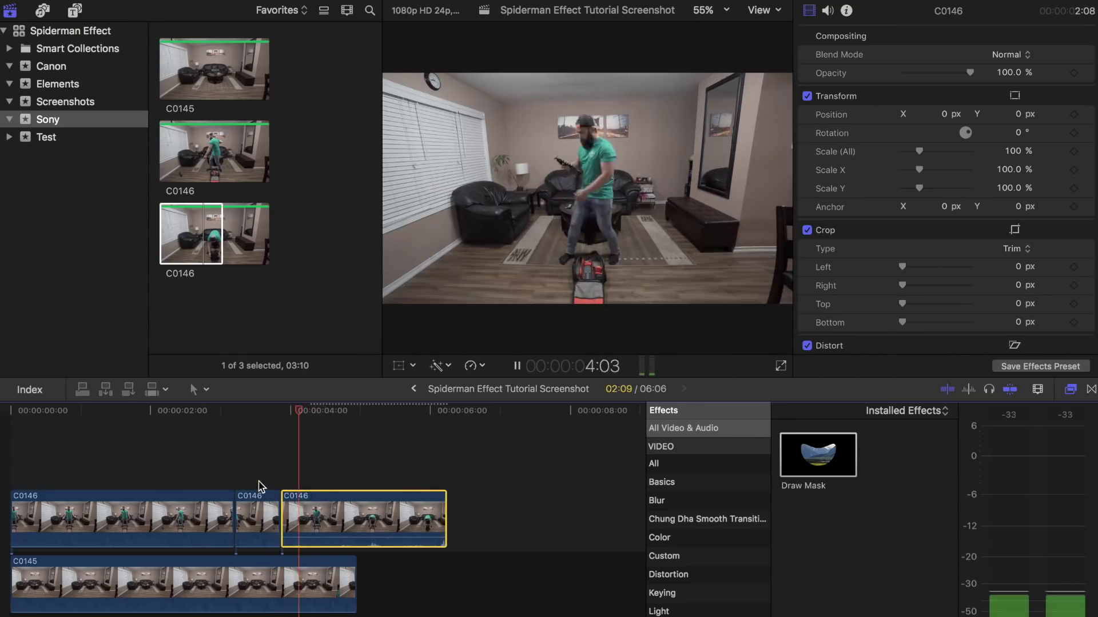
{"action": "left_click", "coordinate": [284, 488]}
Retime the middle C0146 piece to Fast 139%, leaving the last piece at Normal.
{"action": "key", "text": "super+equal"}
{"action": "left_click_drag", "start_coordinate": [282, 489], "coordinate": [254, 491]}
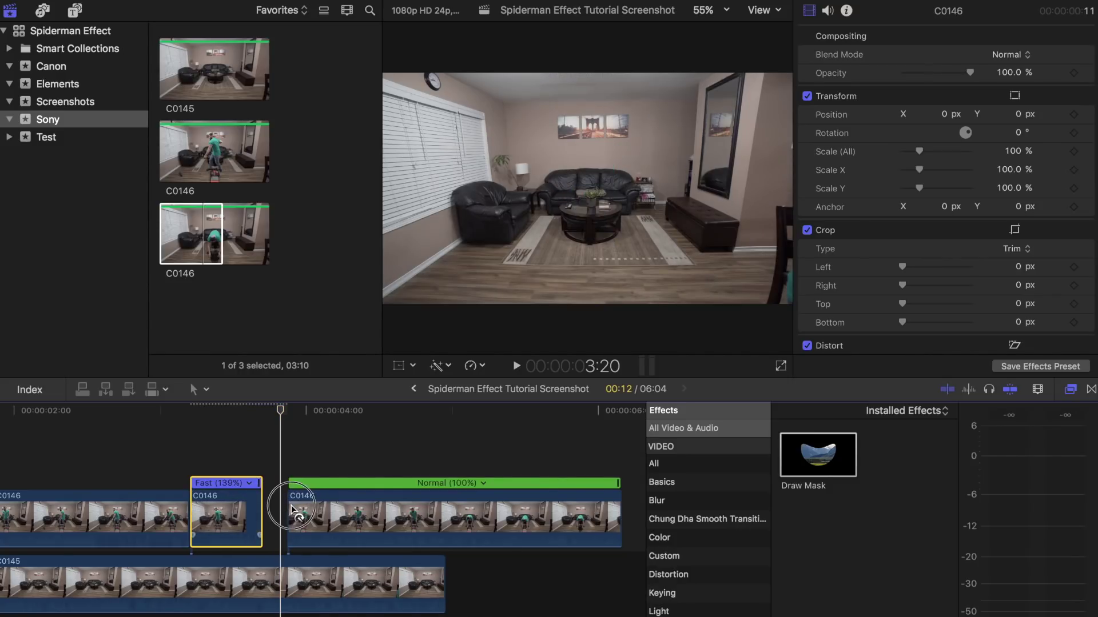
{"action": "left_click", "coordinate": [292, 511]}
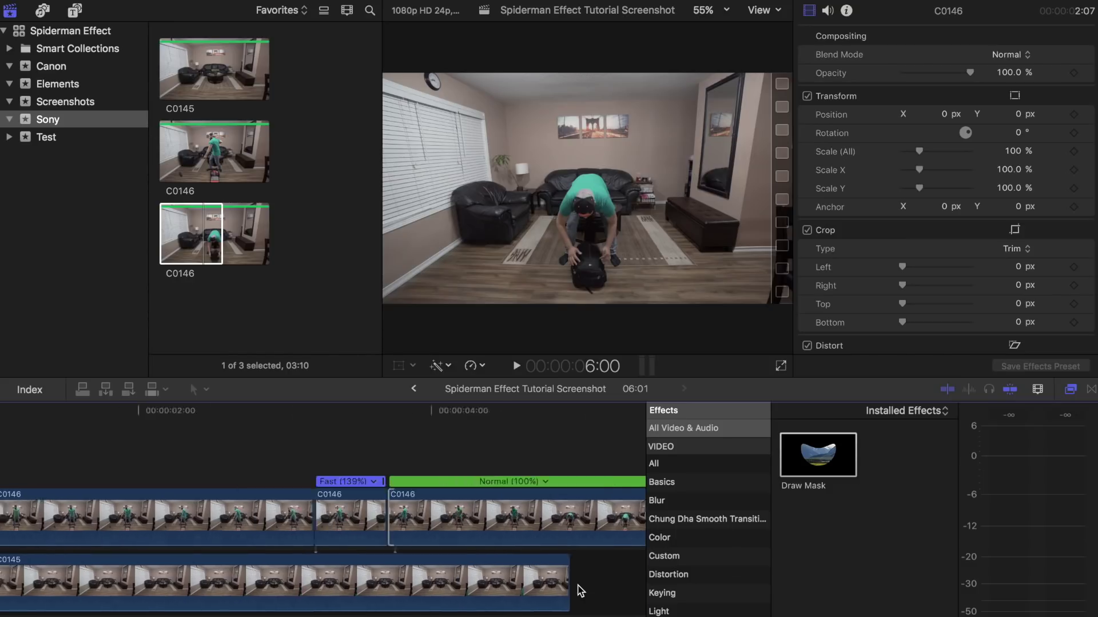
{"action": "left_click", "coordinate": [379, 503]}
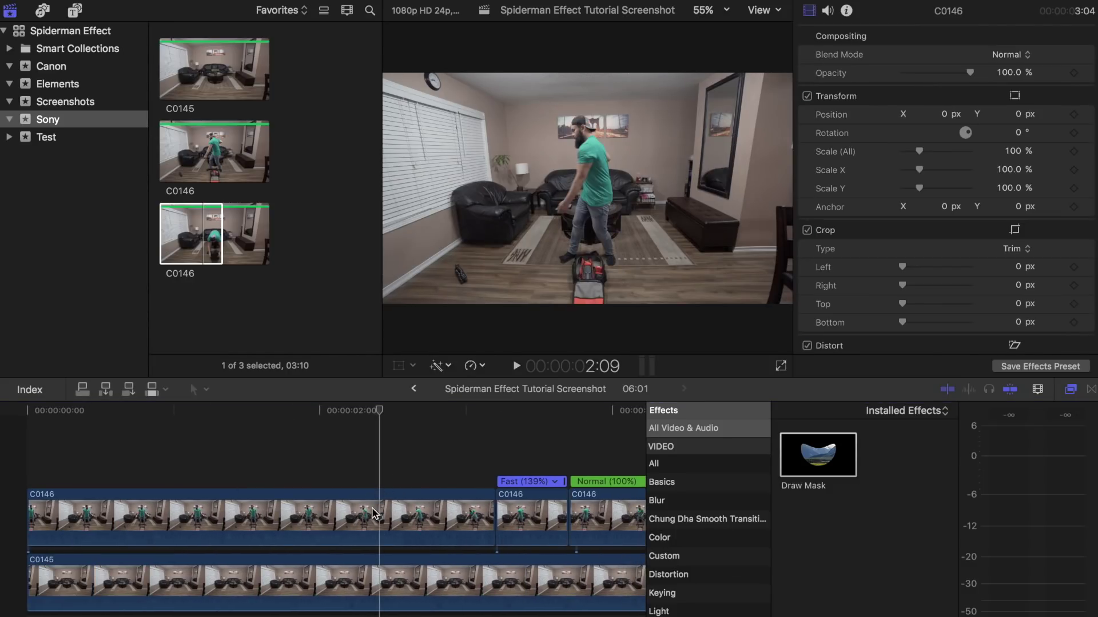
Copy the first C0146 clip and paste it as a connected layer above.
{"action": "left_click", "coordinate": [298, 535]}
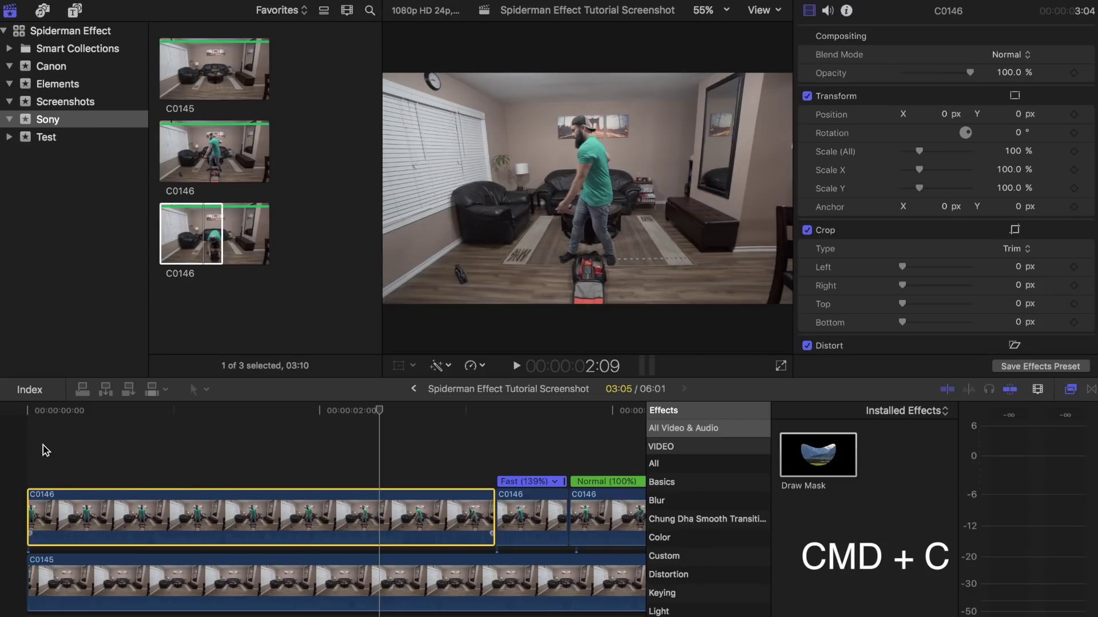
{"action": "key", "text": "super+v"}
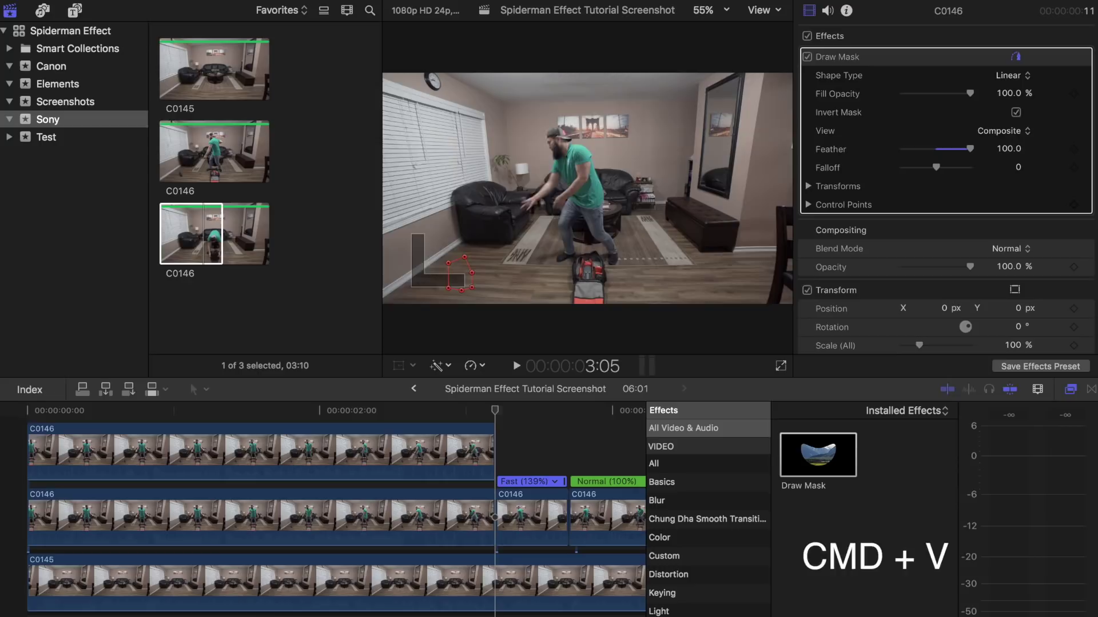
{"action": "left_click", "coordinate": [33, 429]}
{"action": "left_click", "coordinate": [34, 434]}
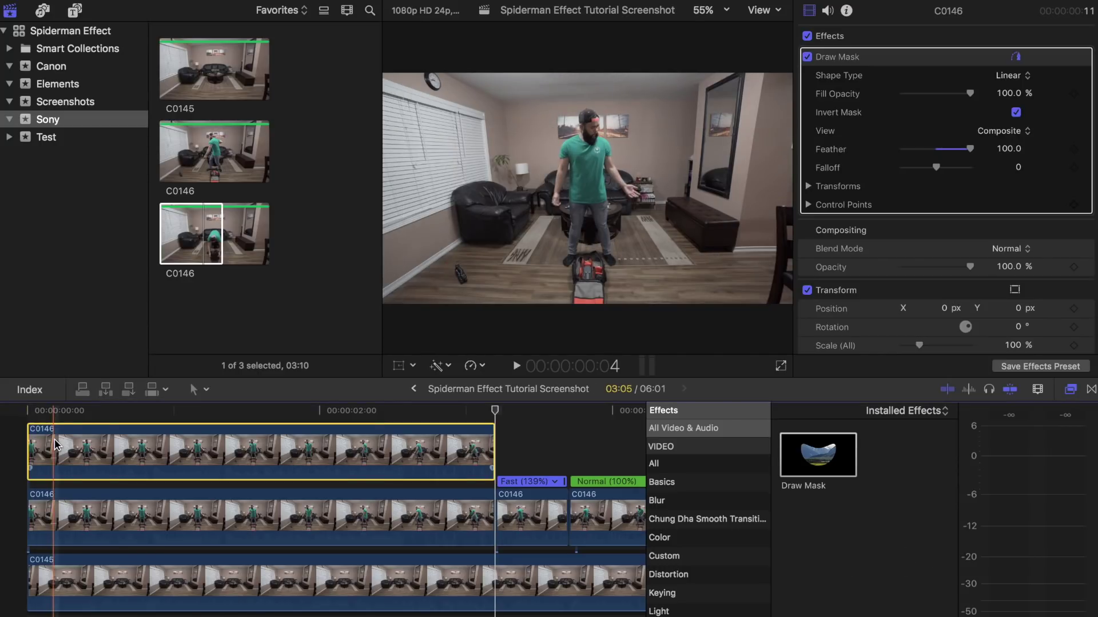
Apply Draw Mask to the copy and magnify the viewer to 400%.
{"action": "left_click_drag", "start_coordinate": [818, 454], "coordinate": [292, 462]}
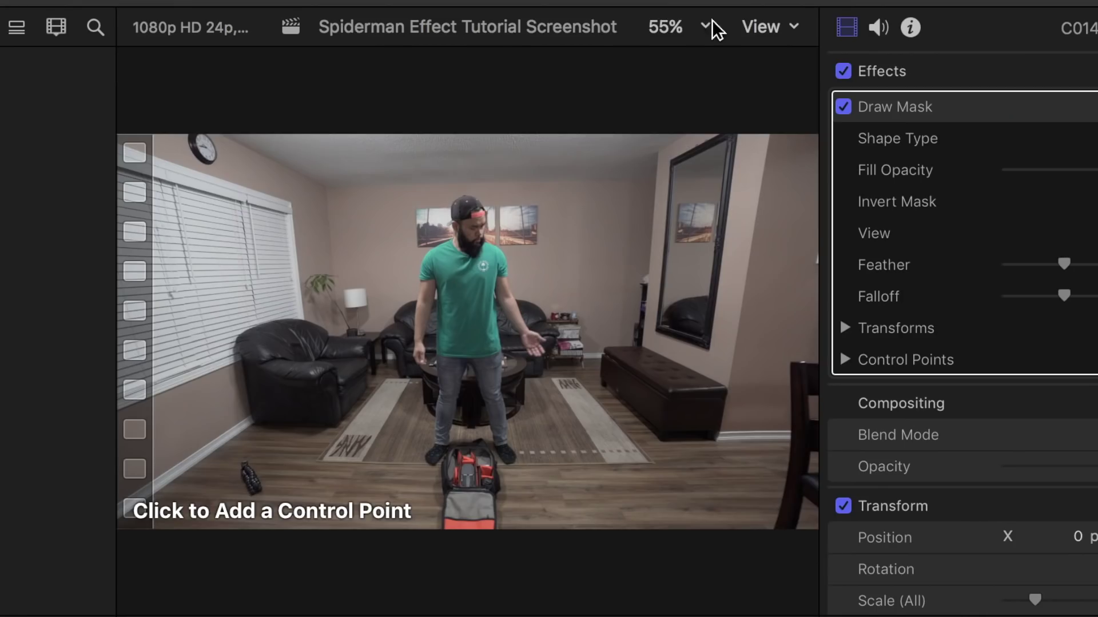
{"action": "left_click", "coordinate": [727, 10]}
{"action": "left_click", "coordinate": [717, 126]}
{"action": "scroll", "coordinate": [758, 193], "scroll_direction": "down", "scroll_amount": 5}
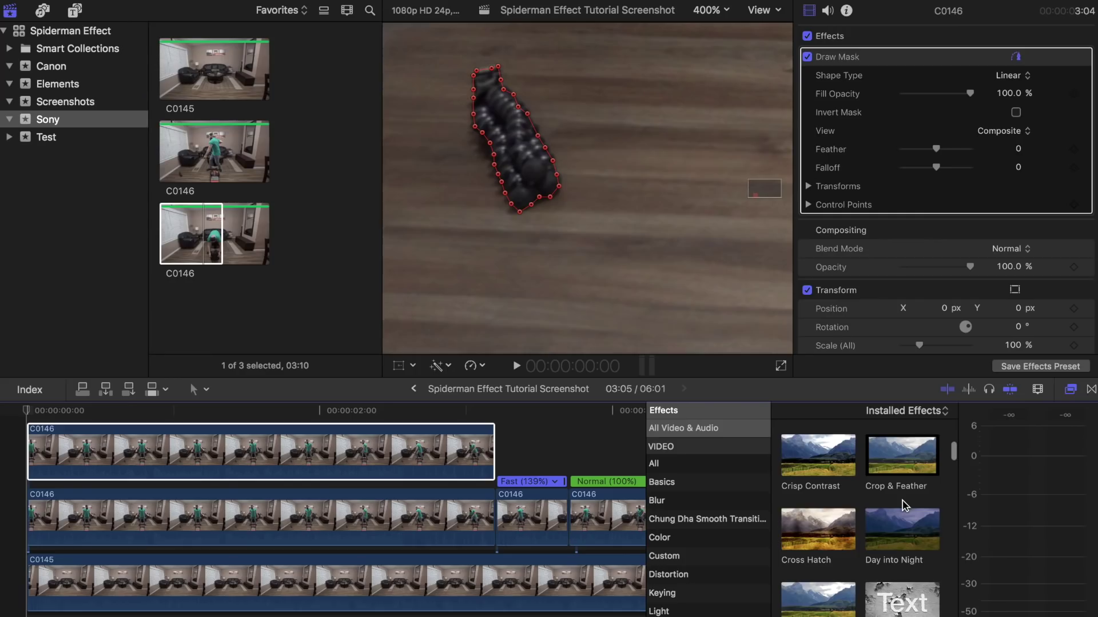
{"action": "scroll", "coordinate": [903, 506], "scroll_direction": "down", "scroll_amount": 5}
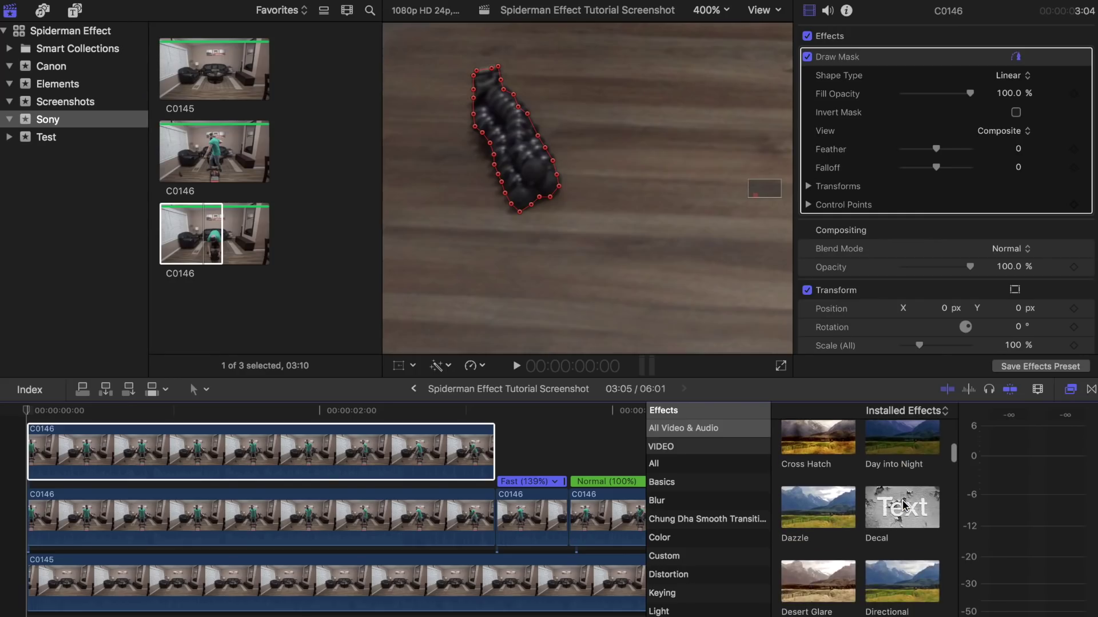
{"action": "scroll", "coordinate": [904, 506], "scroll_direction": "down", "scroll_amount": 2}
Blur the object clip with Directional at Amount 32 and slide it to start at 3:05.
{"action": "left_click_drag", "start_coordinate": [899, 523], "coordinate": [382, 466]}
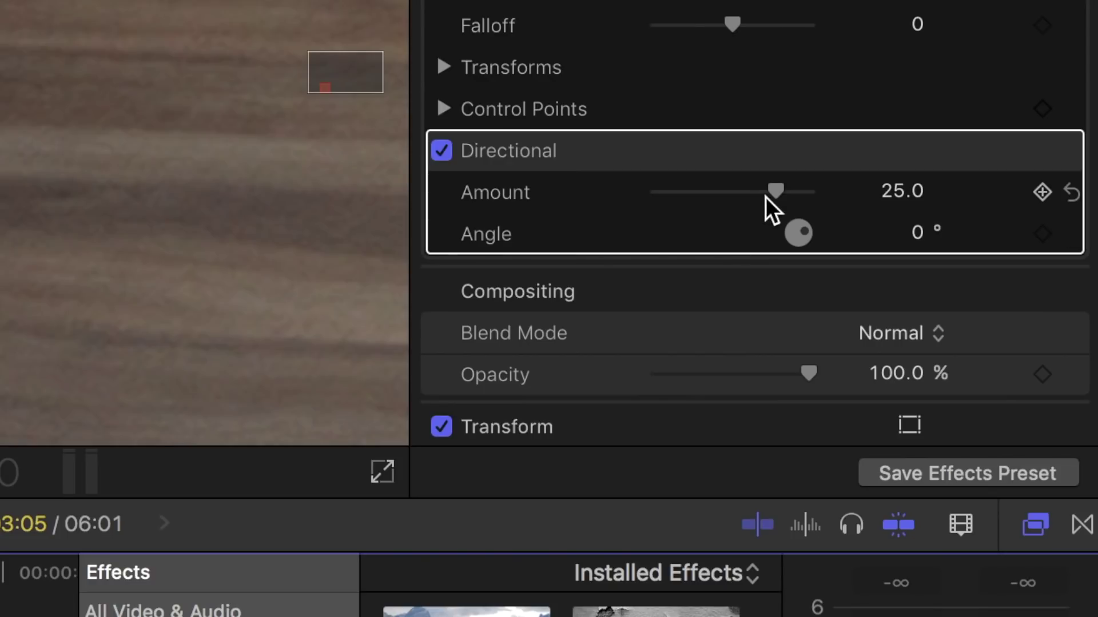
{"action": "left_click_drag", "start_coordinate": [769, 194], "coordinate": [831, 191]}
{"action": "left_click_drag", "start_coordinate": [147, 445], "coordinate": [589, 430]}
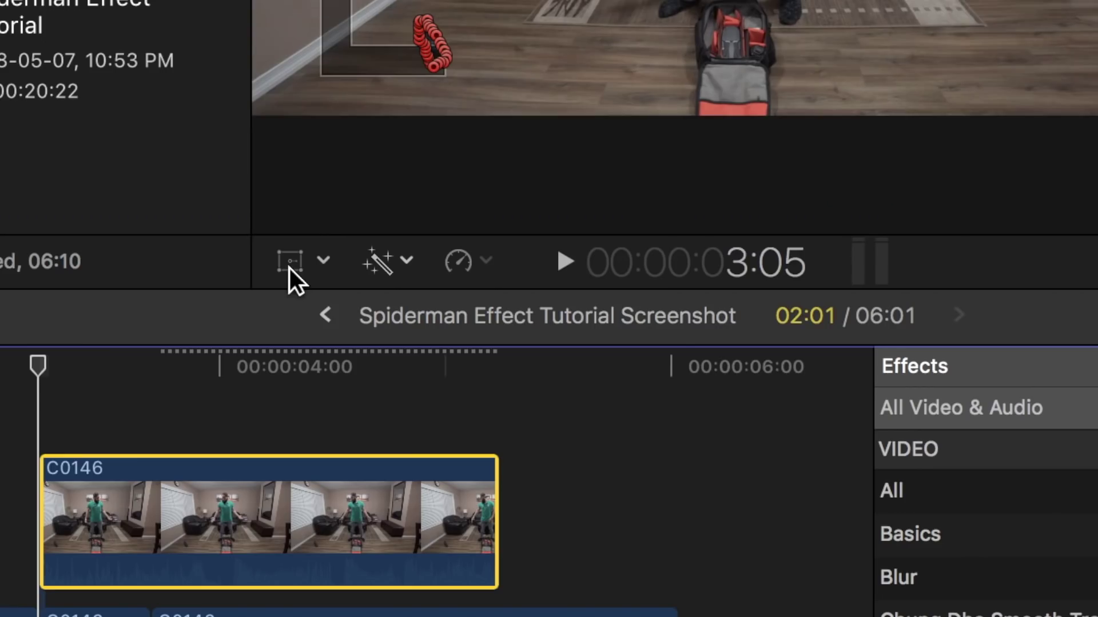
Shift the masked copy's mask up and to the right at frame 3:06.
{"action": "left_click", "coordinate": [398, 366]}
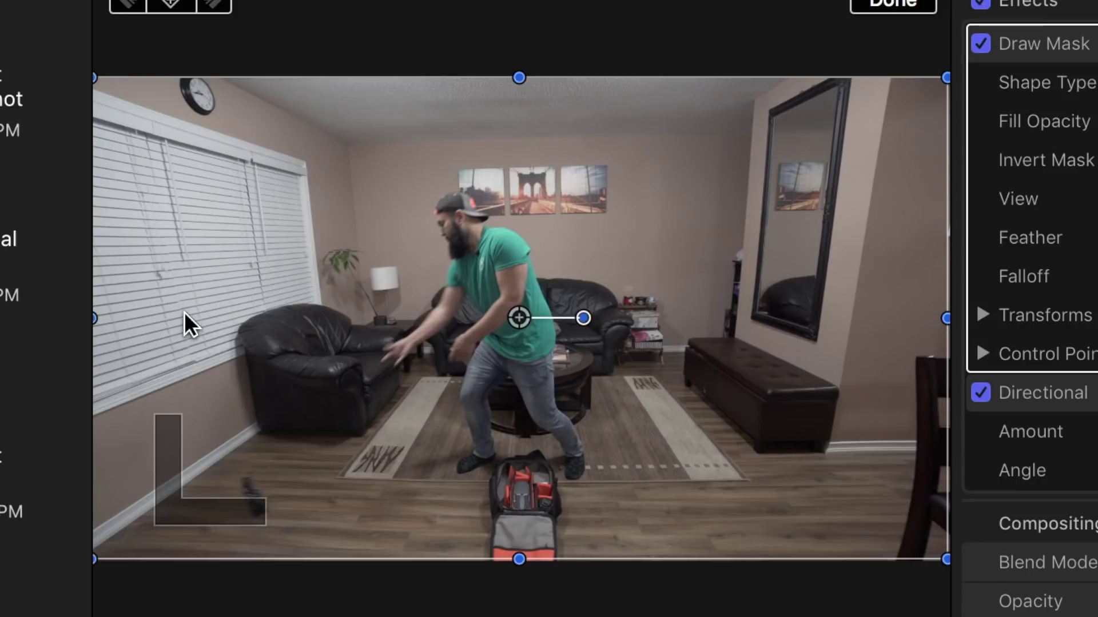
{"action": "left_click", "coordinate": [217, 354]}
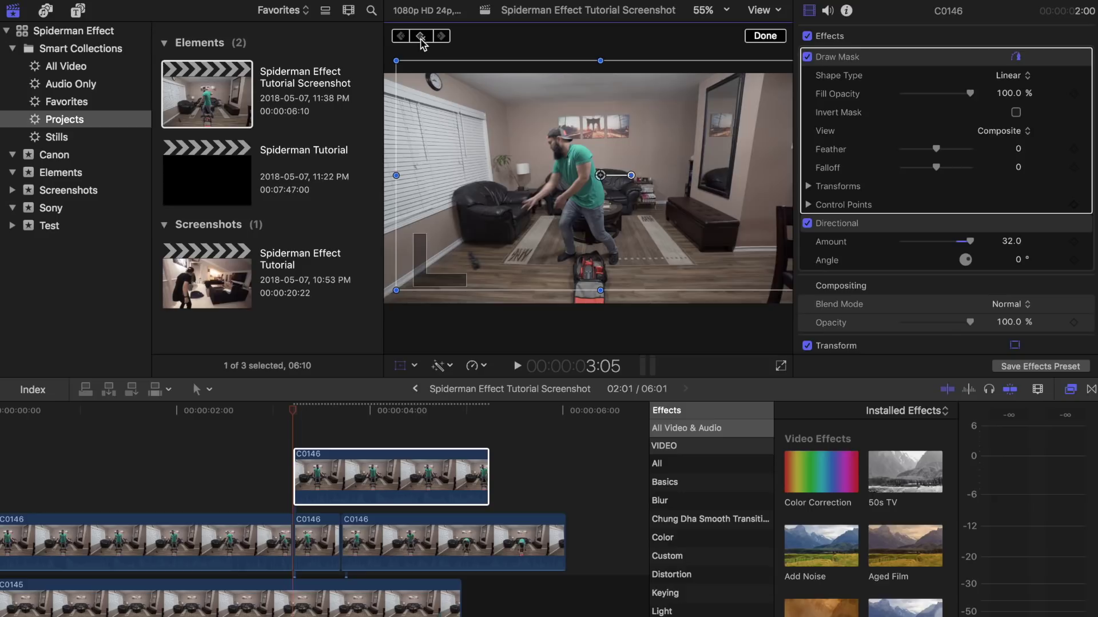
{"action": "left_click", "coordinate": [294, 441]}
{"action": "left_click", "coordinate": [507, 258]}
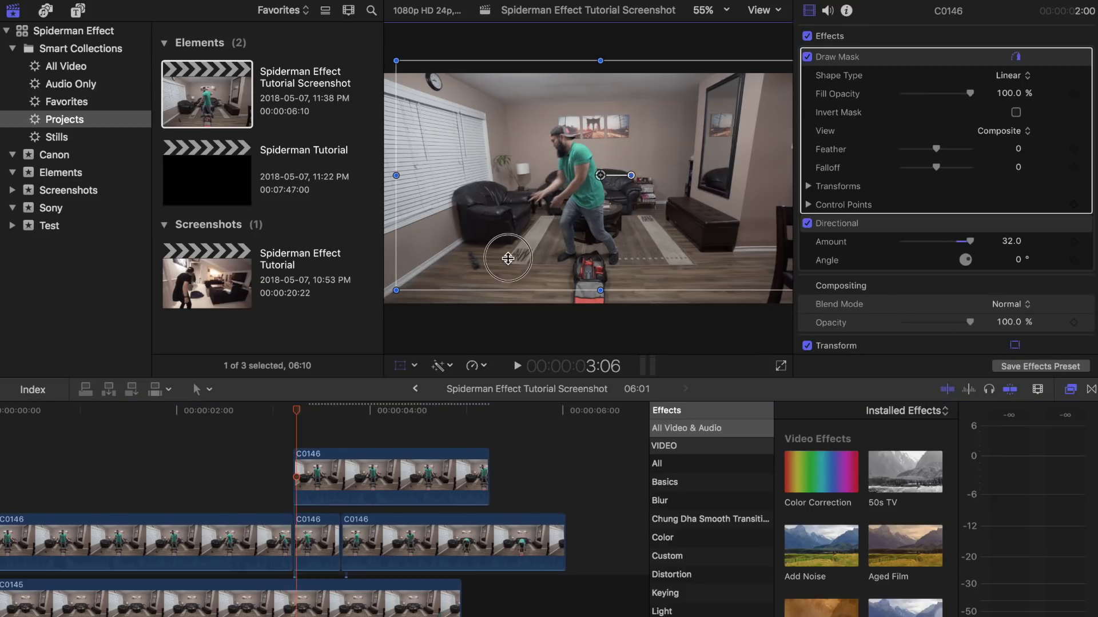
{"action": "mouse_move", "coordinate": [517, 249]}
{"action": "left_mouse_down"}
{"action": "mouse_move", "coordinate": [558, 217]}
{"action": "mouse_move", "coordinate": [526, 203]}
{"action": "mouse_move", "coordinate": [566, 173]}
{"action": "left_mouse_up"}
{"action": "left_click", "coordinate": [522, 246]}
{"action": "key", "text": "Right"}
{"action": "key", "text": "Right"}
{"action": "key", "text": "Right"}
{"action": "key", "text": "Right"}
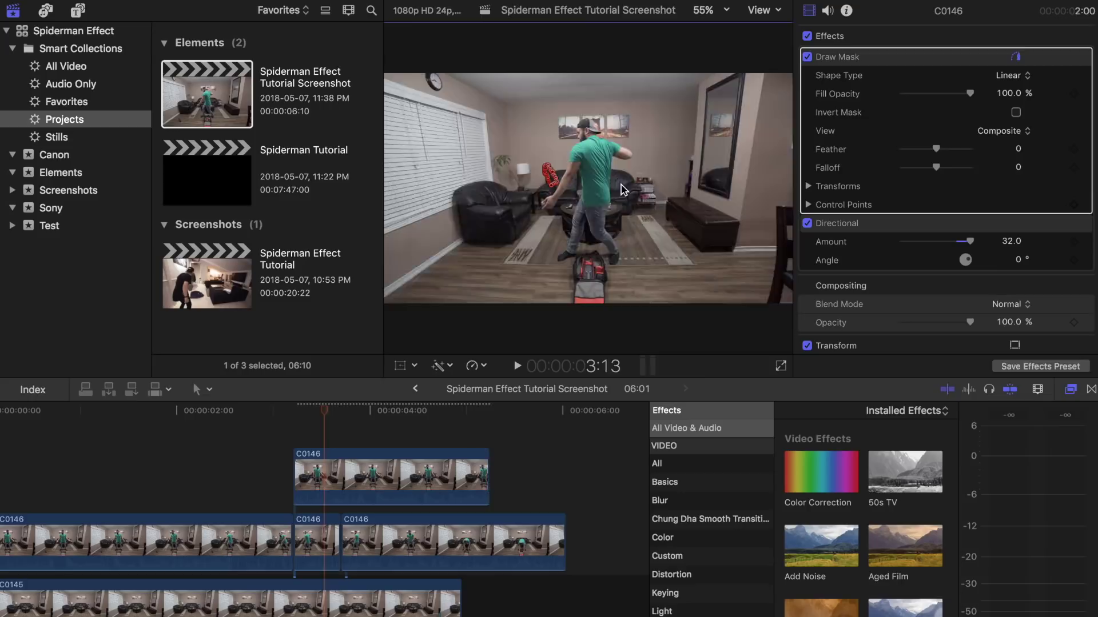
Cut the connected C0146 clip at 3:13 and delete the later piece.
{"action": "key", "text": "b"}
{"action": "left_click", "coordinate": [325, 475]}
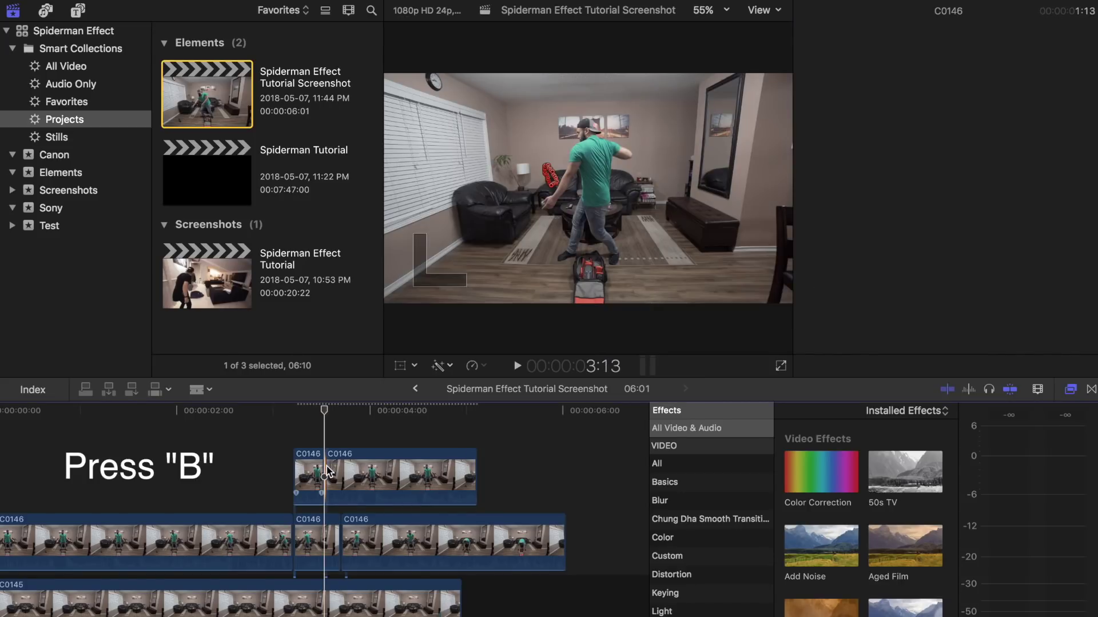
{"action": "key", "text": "a"}
{"action": "left_click", "coordinate": [357, 473]}
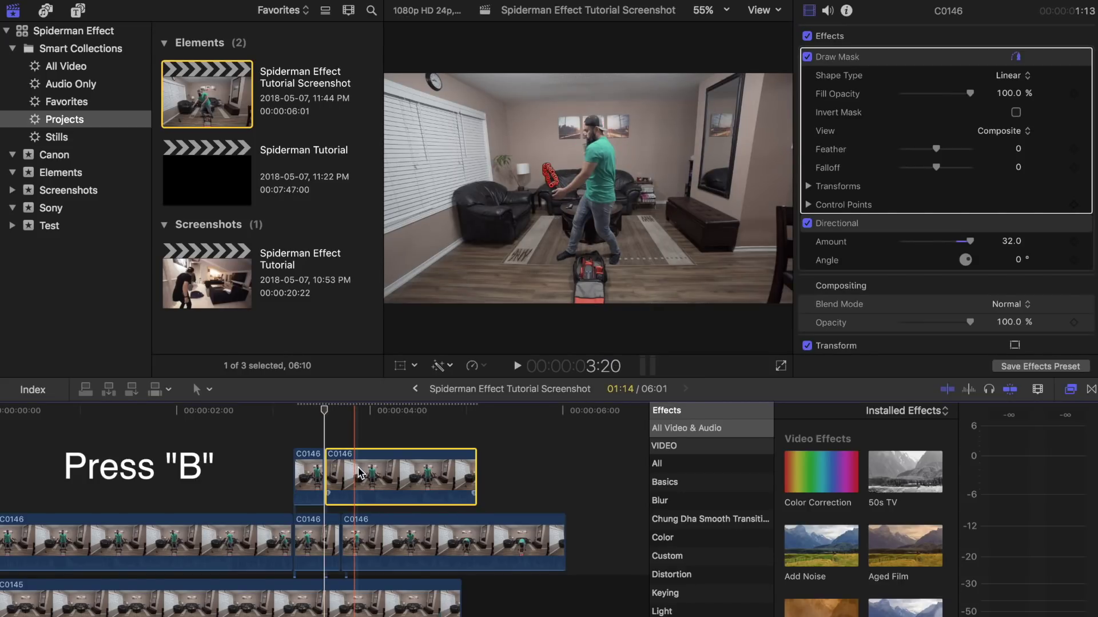
{"action": "key", "text": "Delete"}
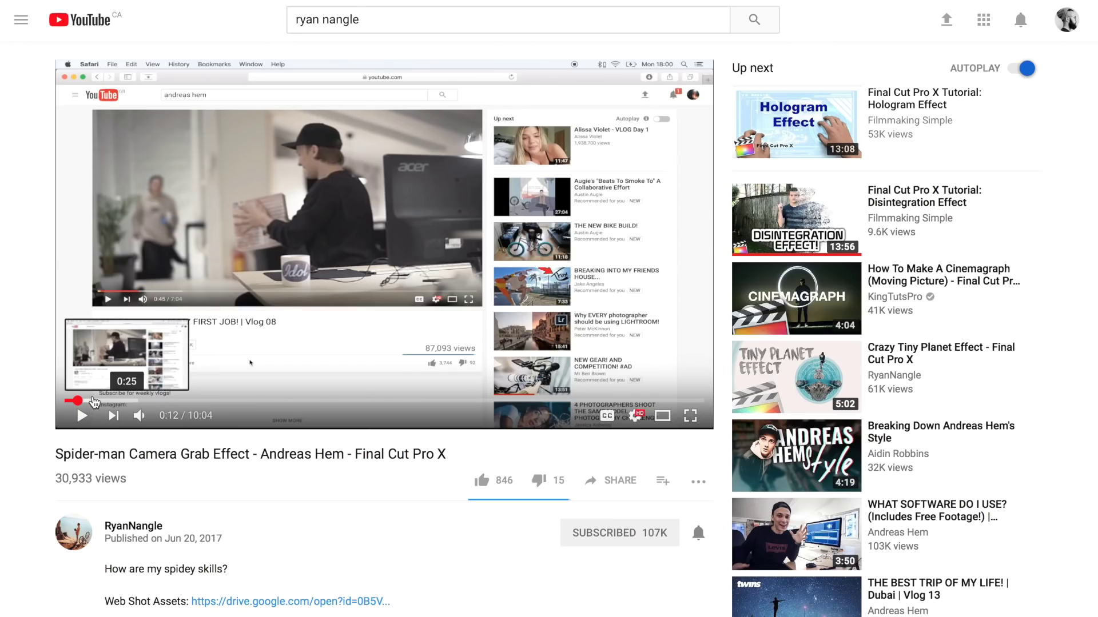
Open the Web Shoot Assets Drive link and select its four files, including WEB NORMA.wav and Web Splat.mov.
{"action": "scroll", "coordinate": [216, 449], "scroll_direction": "down", "scroll_amount": 3}
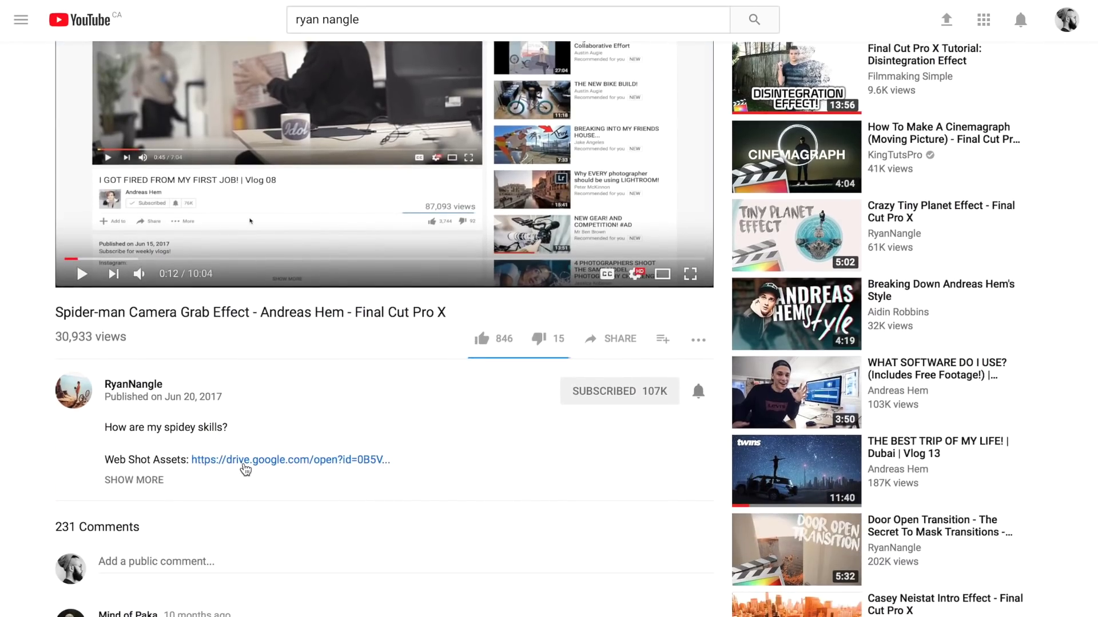
{"action": "left_click", "coordinate": [245, 466]}
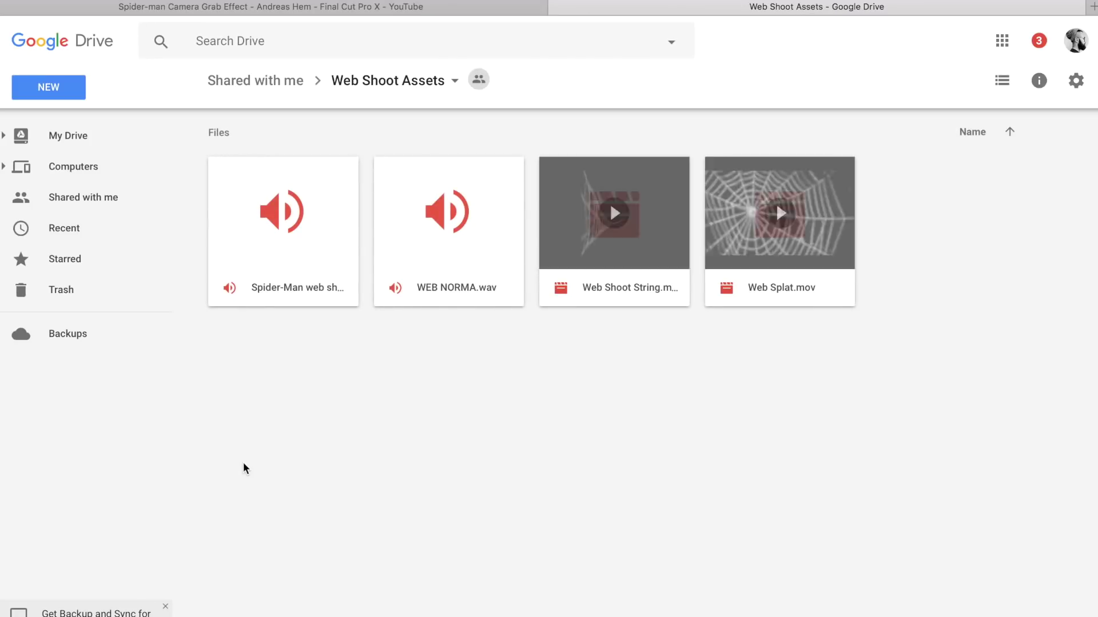
{"action": "left_click", "coordinate": [316, 252]}
{"action": "left_click", "coordinate": [434, 245], "text": "super"}
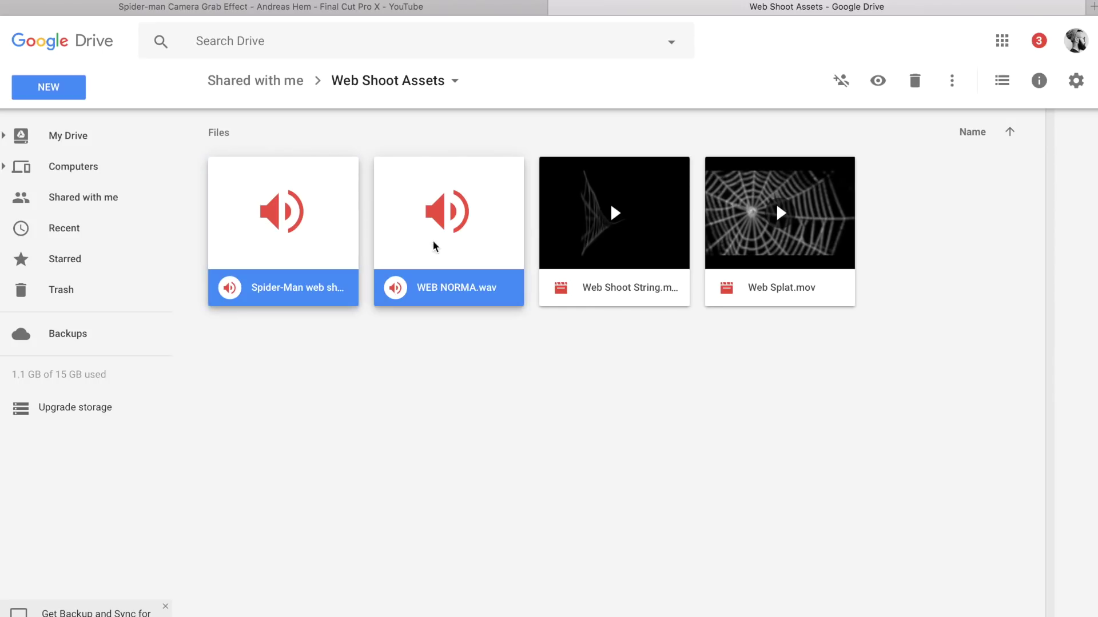
{"action": "left_click", "coordinate": [564, 243], "text": "super"}
{"action": "left_click", "coordinate": [752, 240], "text": "super"}
Bring the Drive files into Final Cut and drop Web Shoot String above the footage.
{"action": "left_click_drag", "start_coordinate": [754, 240], "coordinate": [895, 413]}
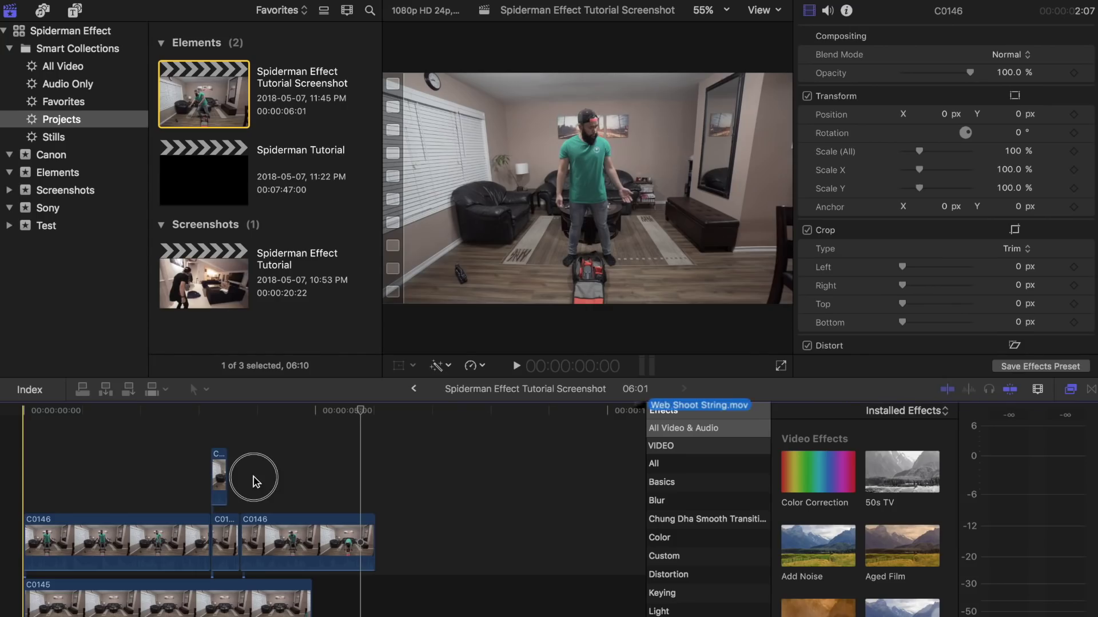
{"action": "left_click_drag", "start_coordinate": [254, 480], "coordinate": [30, 453]}
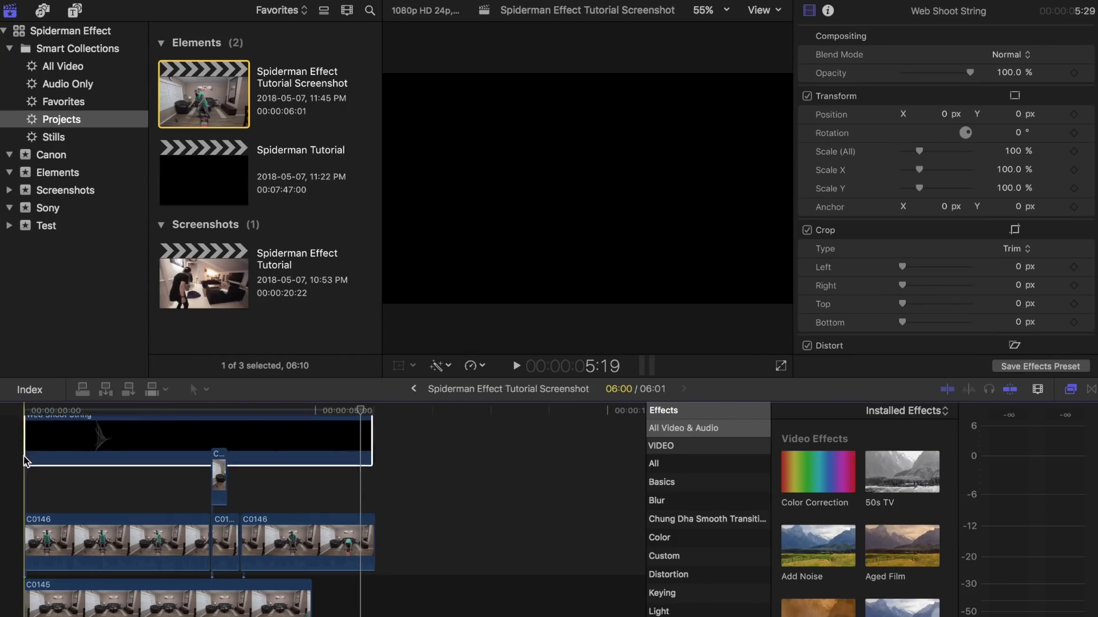
{"action": "left_click", "coordinate": [70, 485]}
Set the string's blend mode to Add and move it to the grab, 10 frames earlier.
{"action": "left_click", "coordinate": [1026, 54]}
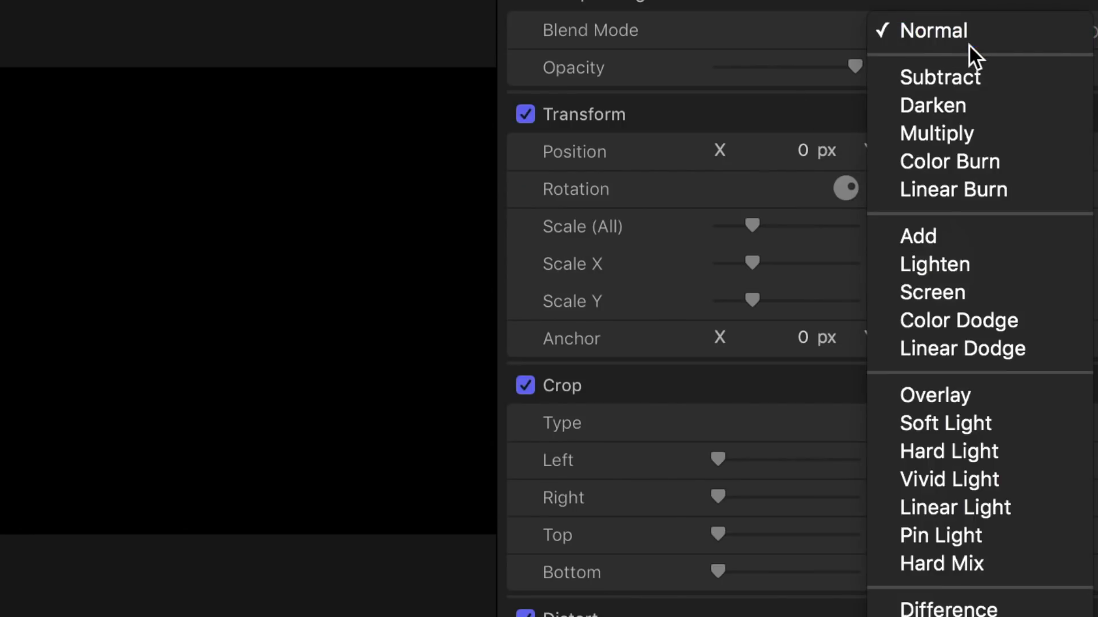
{"action": "left_click", "coordinate": [926, 234]}
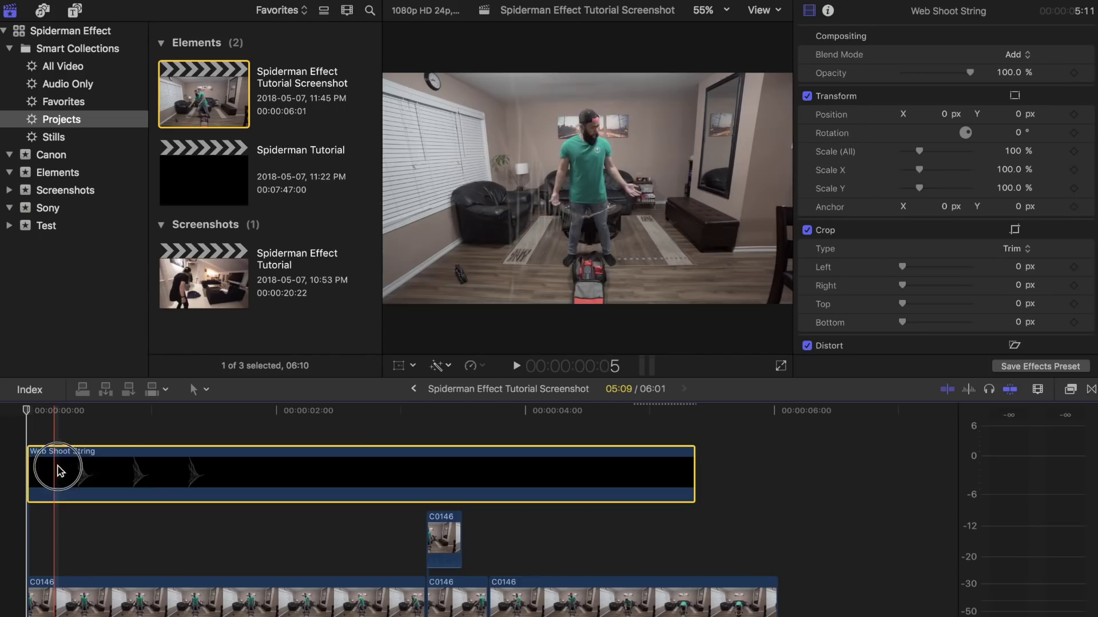
{"action": "left_click_drag", "start_coordinate": [59, 471], "coordinate": [467, 468]}
{"action": "key", "text": "shift+comma"}
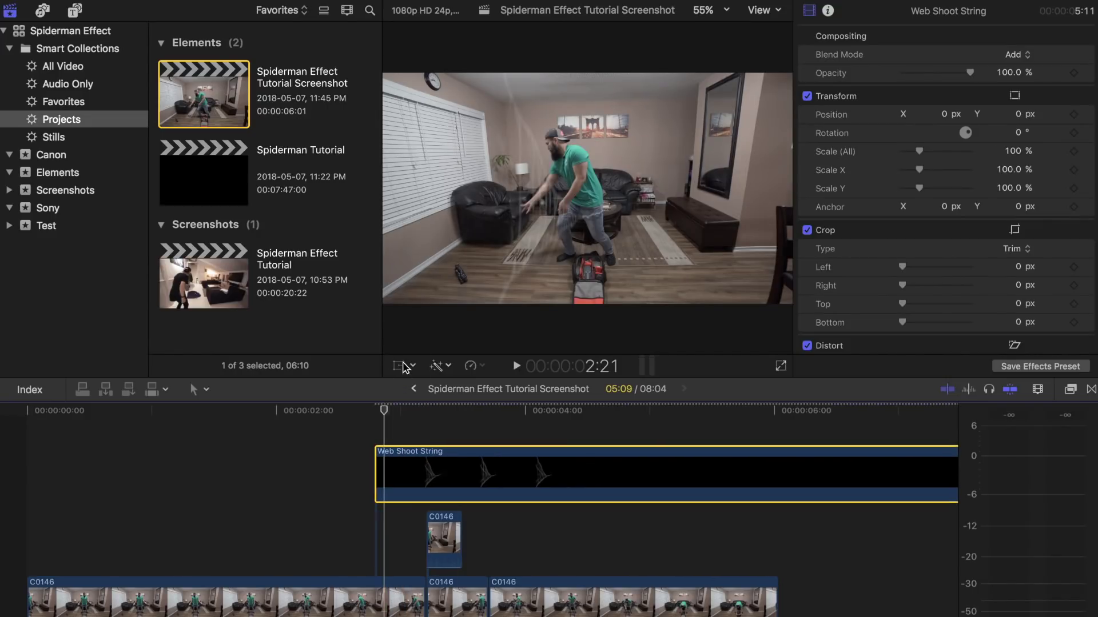
Squash the web string to 28.5%, tilt it 45.6°, and keyframe it stretching toward the hand.
{"action": "left_click", "coordinate": [398, 366]}
{"action": "left_click_drag", "start_coordinate": [585, 74], "coordinate": [586, 157]}
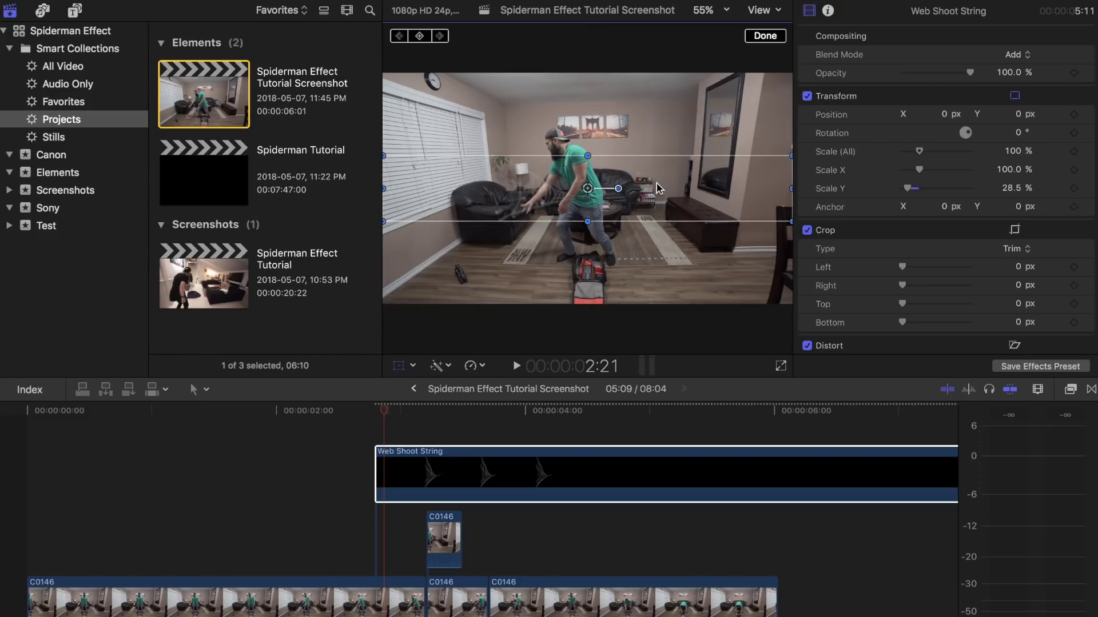
{"action": "left_click_drag", "start_coordinate": [660, 188], "coordinate": [558, 193]}
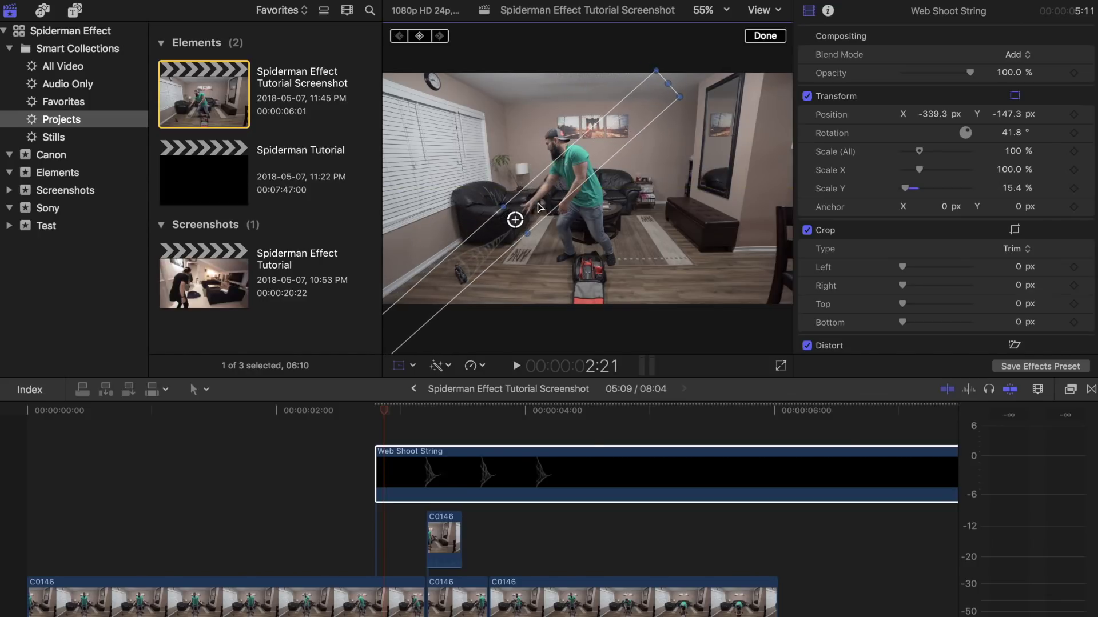
{"action": "left_click_drag", "start_coordinate": [670, 85], "coordinate": [634, 97]}
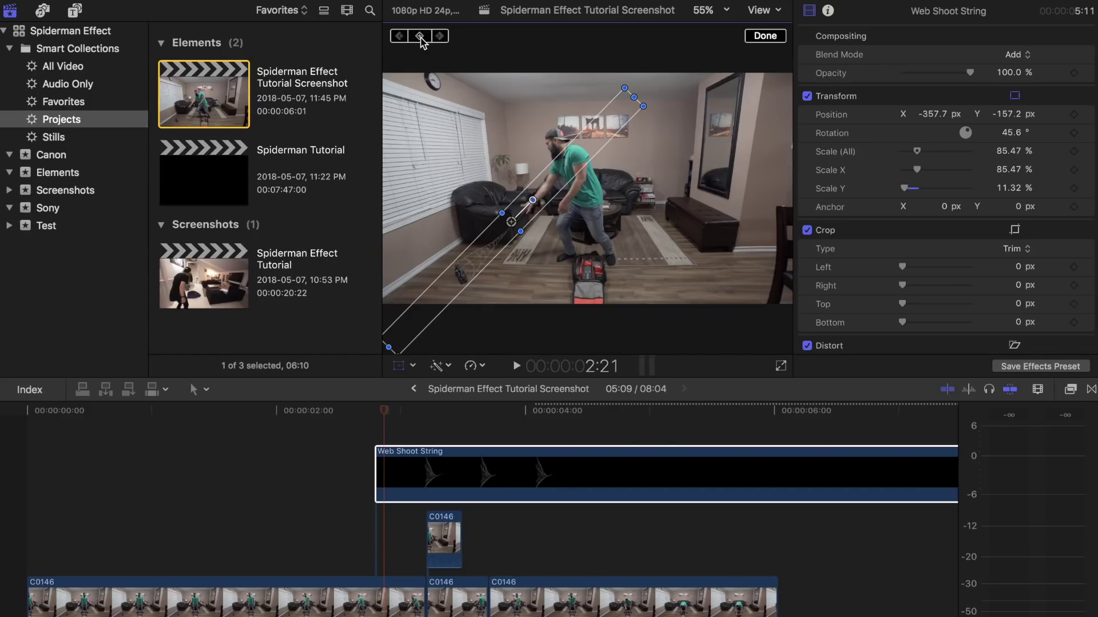
{"action": "key", "text": "Right"}
{"action": "key", "text": "Right"}
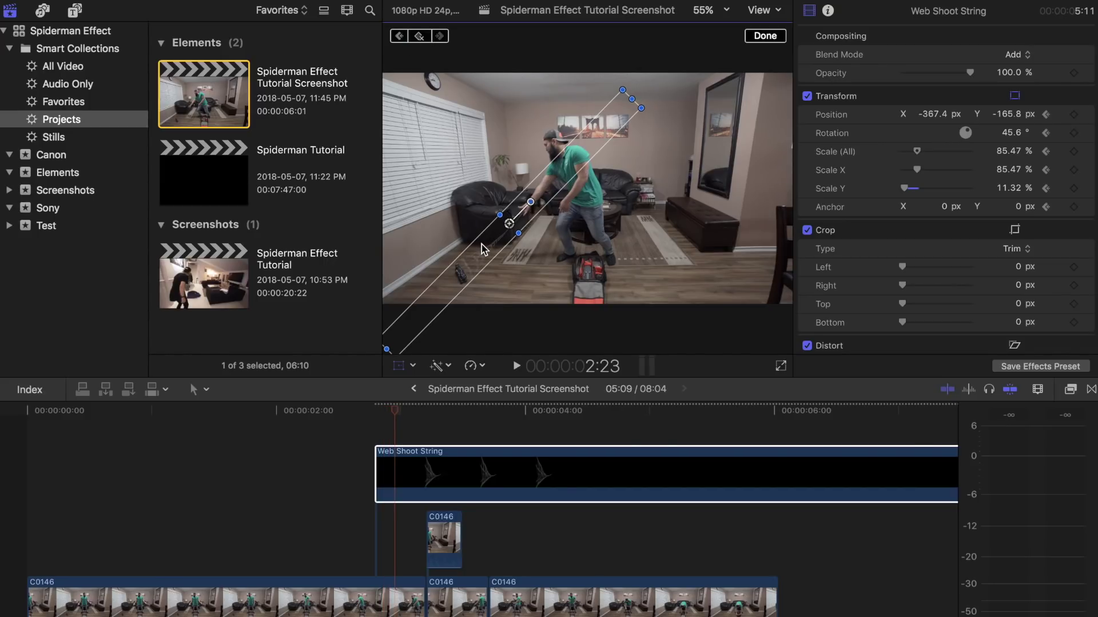
{"action": "left_click_drag", "start_coordinate": [483, 249], "coordinate": [481, 244]}
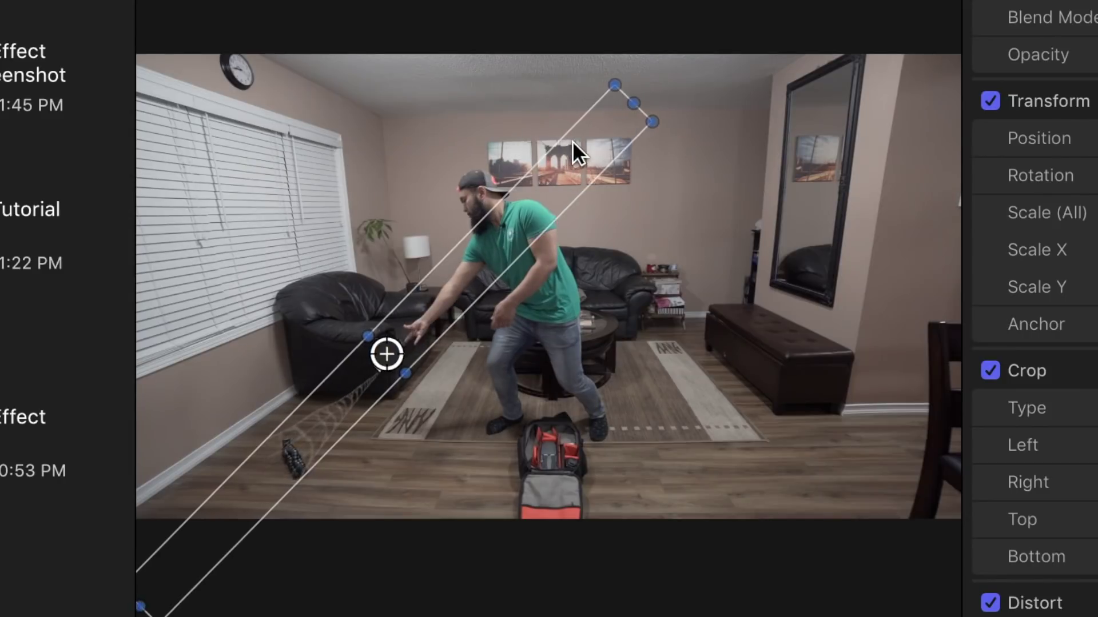
{"action": "left_click_drag", "start_coordinate": [668, 75], "coordinate": [633, 112]}
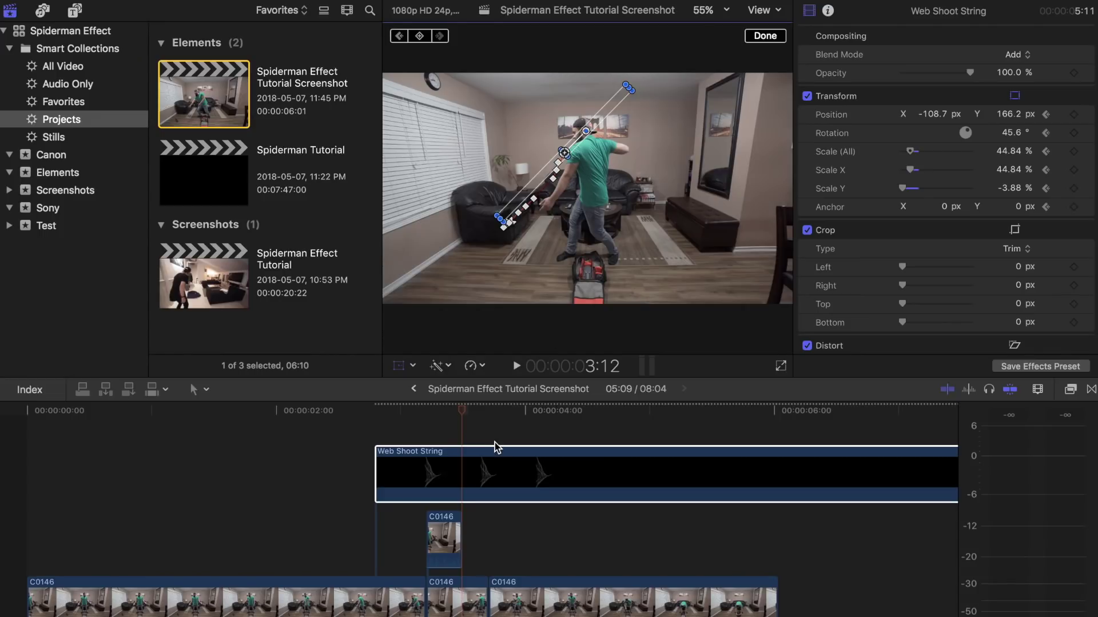
Blade the string clip at the playhead and drop its second piece down a lane.
{"action": "left_click", "coordinate": [482, 461]}
{"action": "key", "text": "a"}
{"action": "left_click_drag", "start_coordinate": [482, 475], "coordinate": [526, 535]}
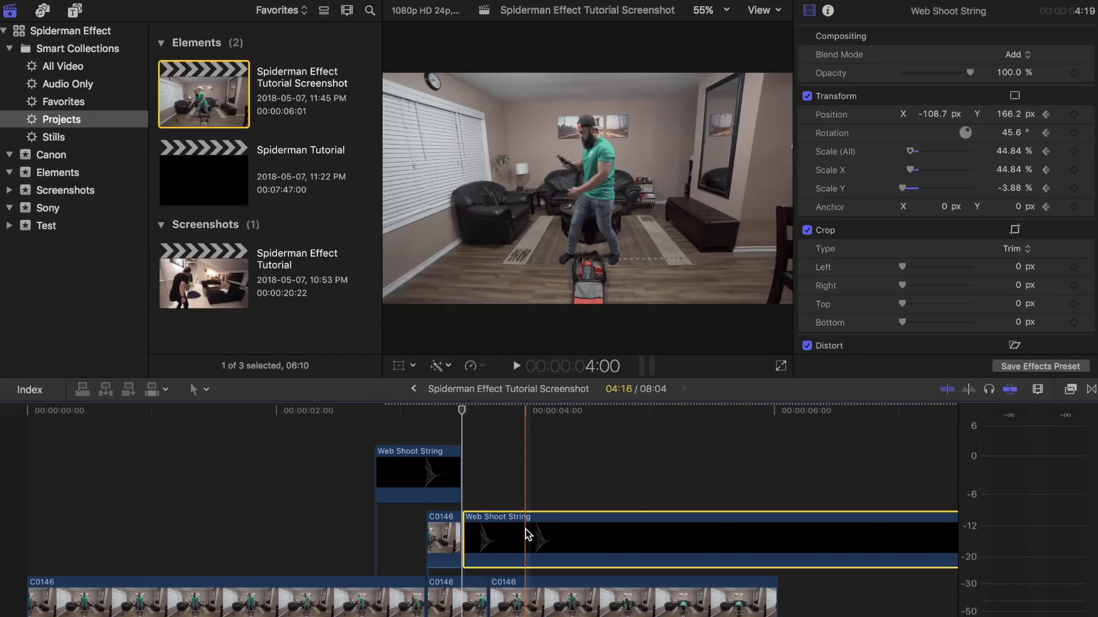
Delete the leftover string piece and place WEB NORMA ahead of the Spider-Man web sound.
{"action": "key", "text": "Delete"}
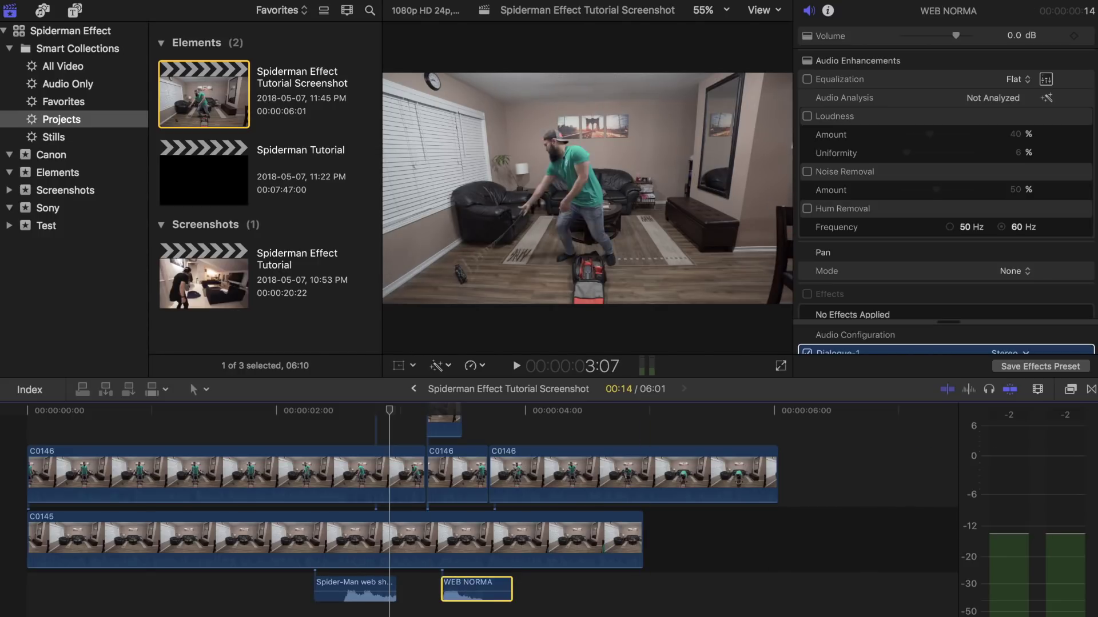
{"action": "left_click_drag", "start_coordinate": [355, 589], "coordinate": [395, 589]}
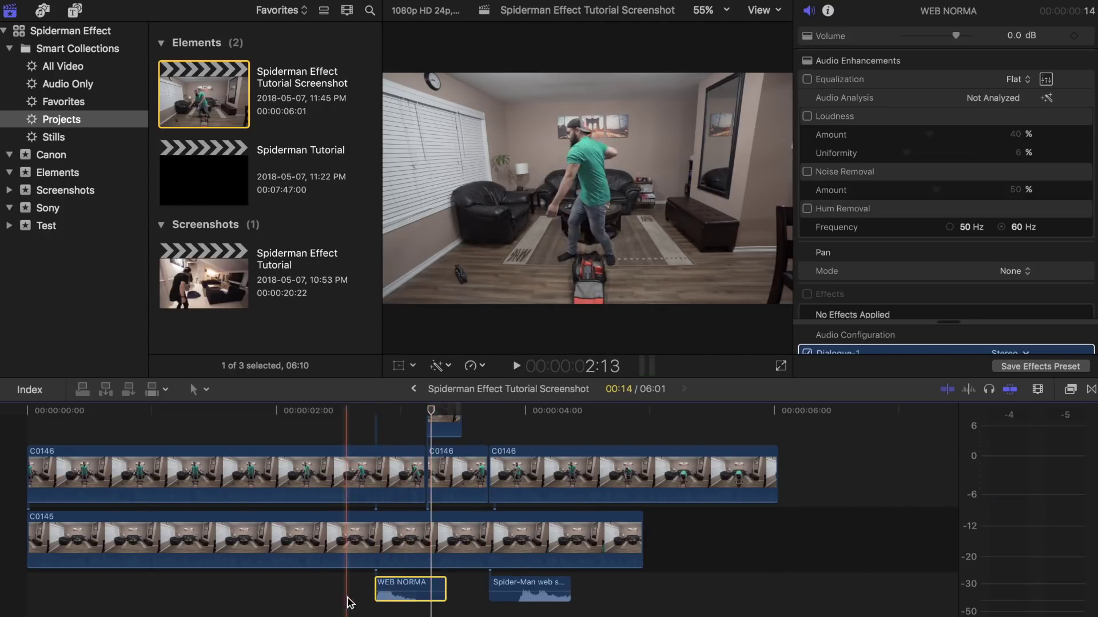